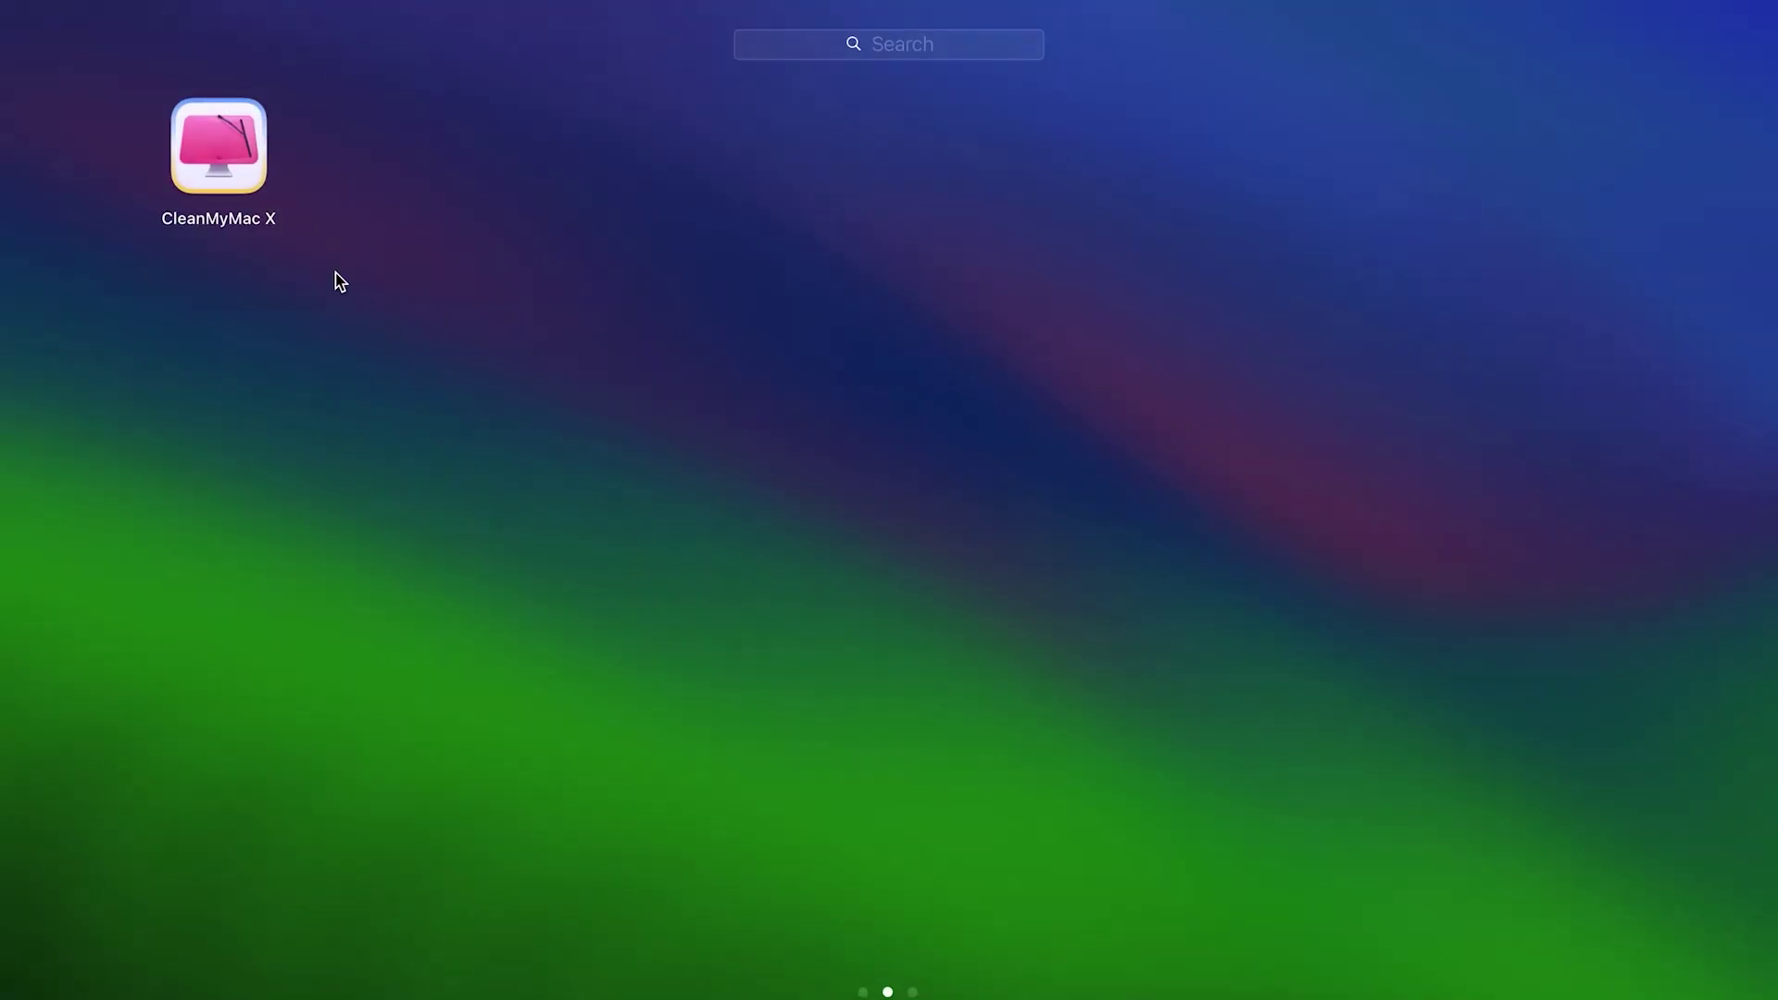
Step: Run CleanMyMac X's Free Up RAM maintenance task, then close CleanMyMac X
click(254, 181)
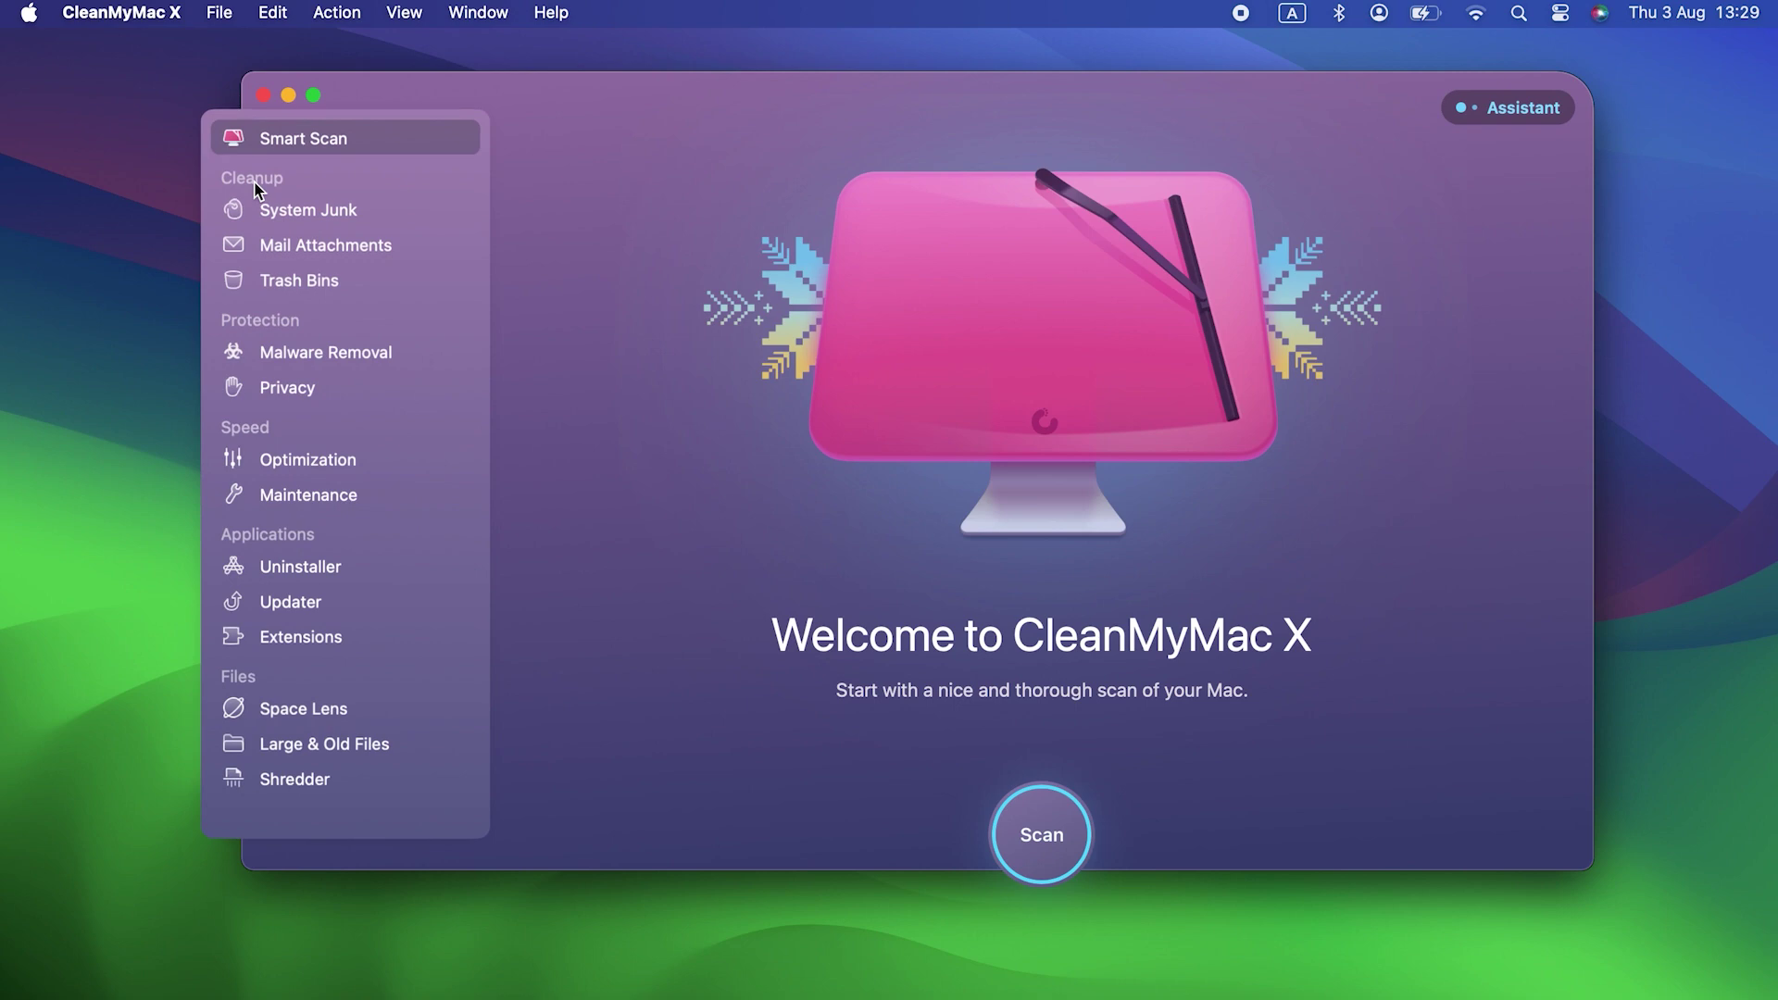
click(349, 503)
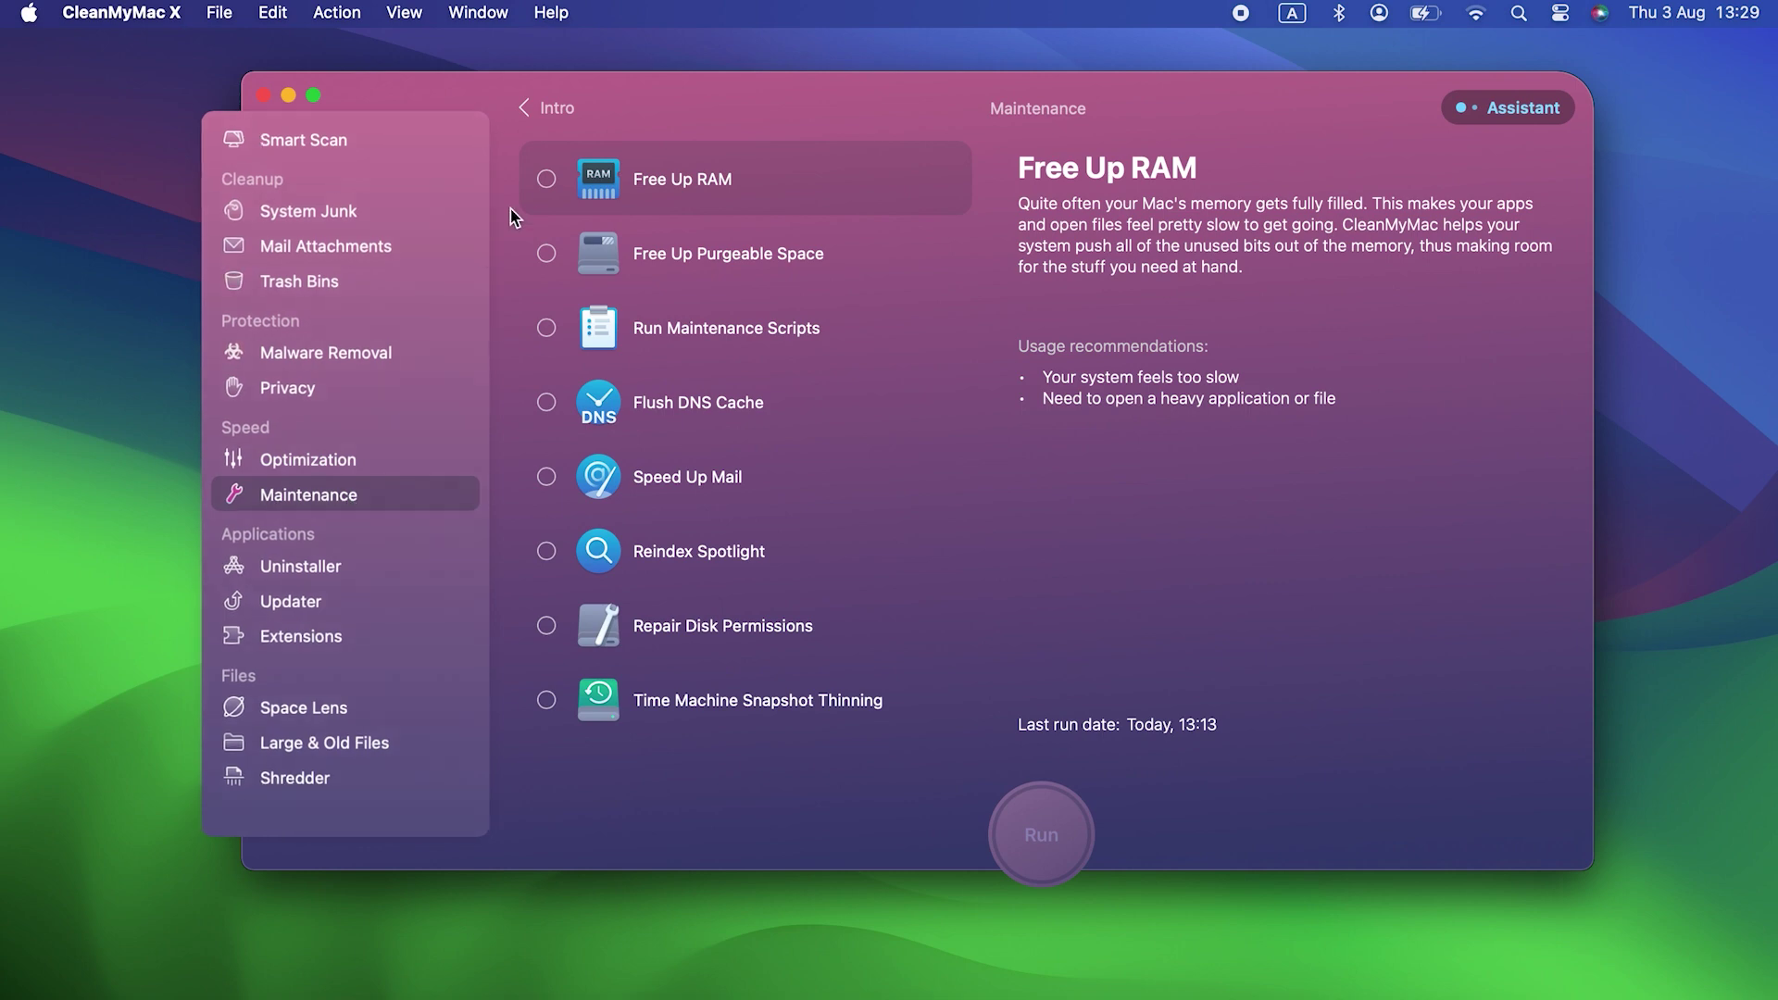
click(546, 180)
click(1031, 838)
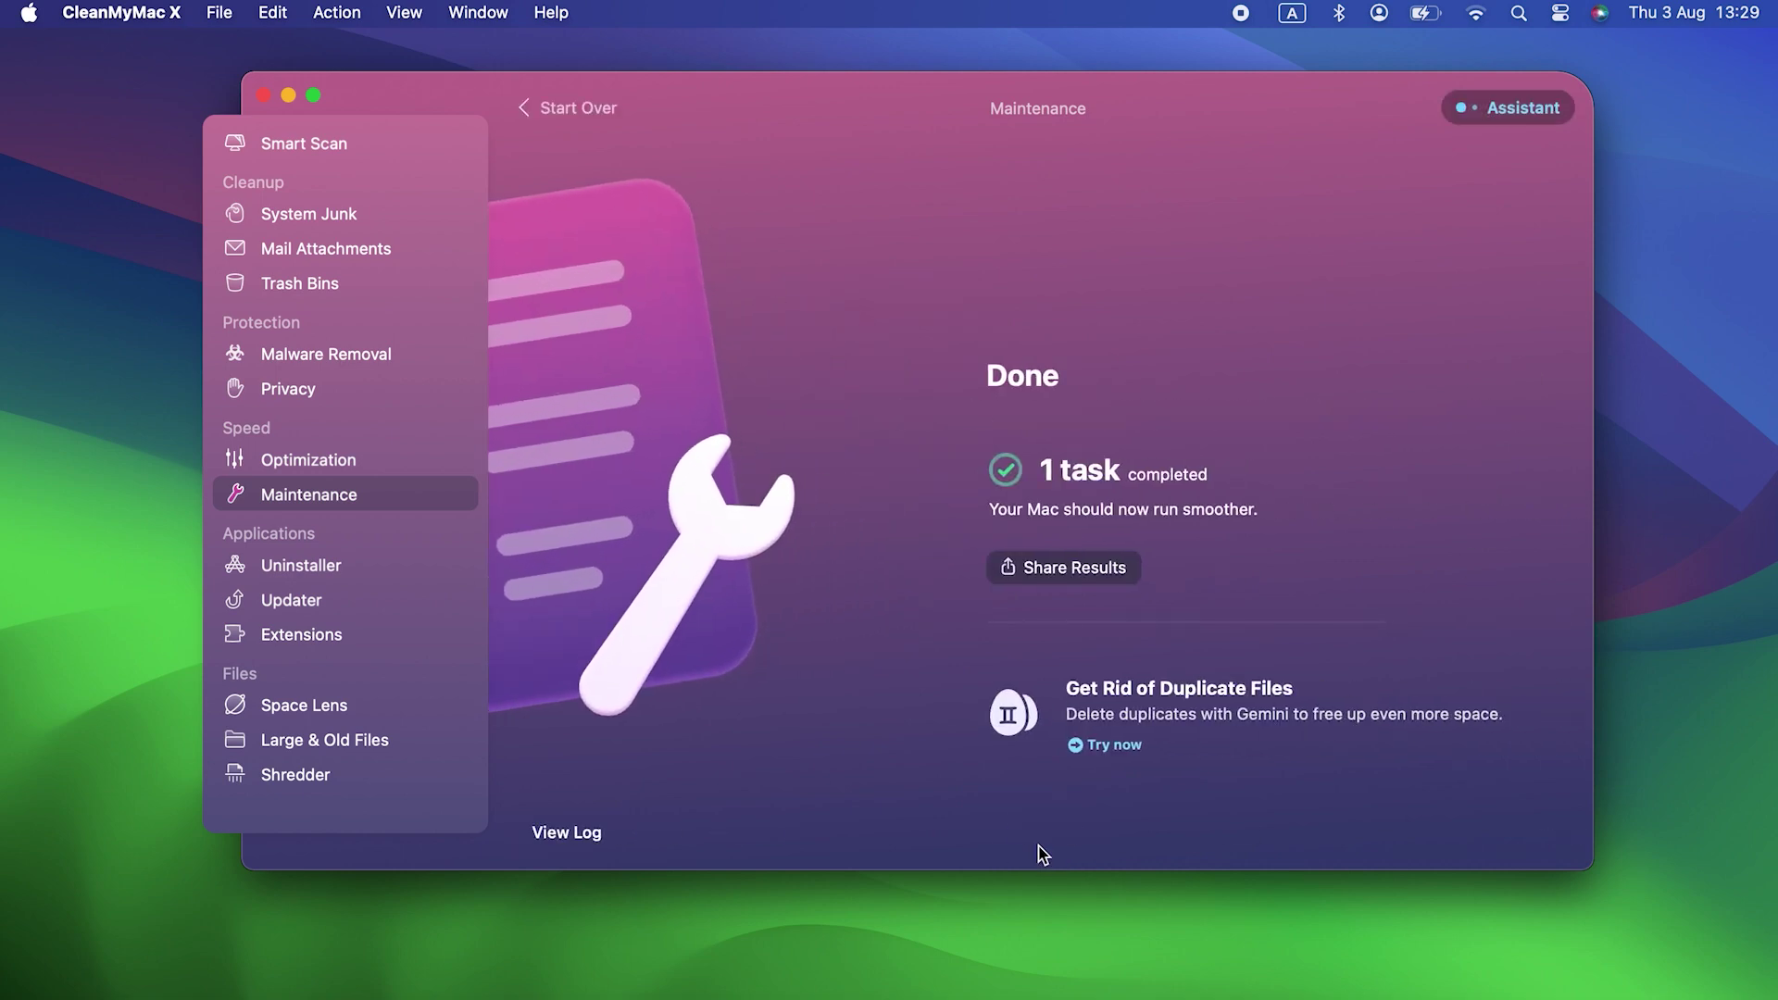
click(263, 94)
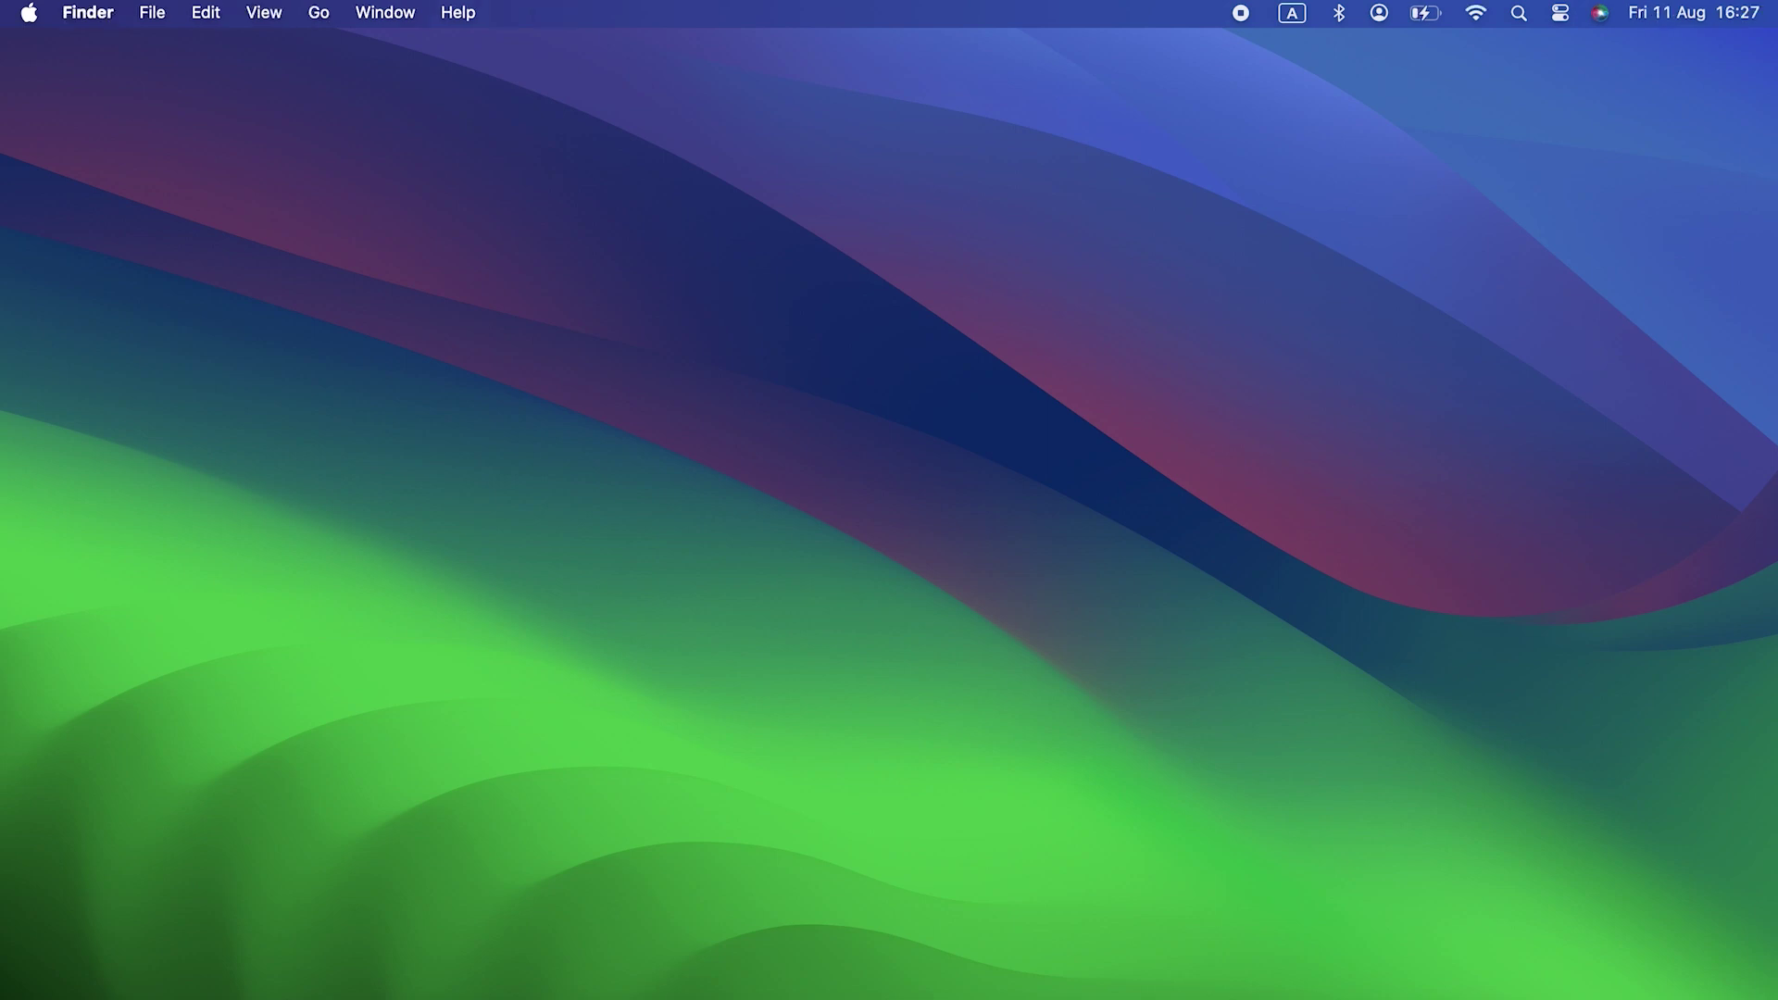
Step: Search Spotlight for 'mac'
click(1525, 14)
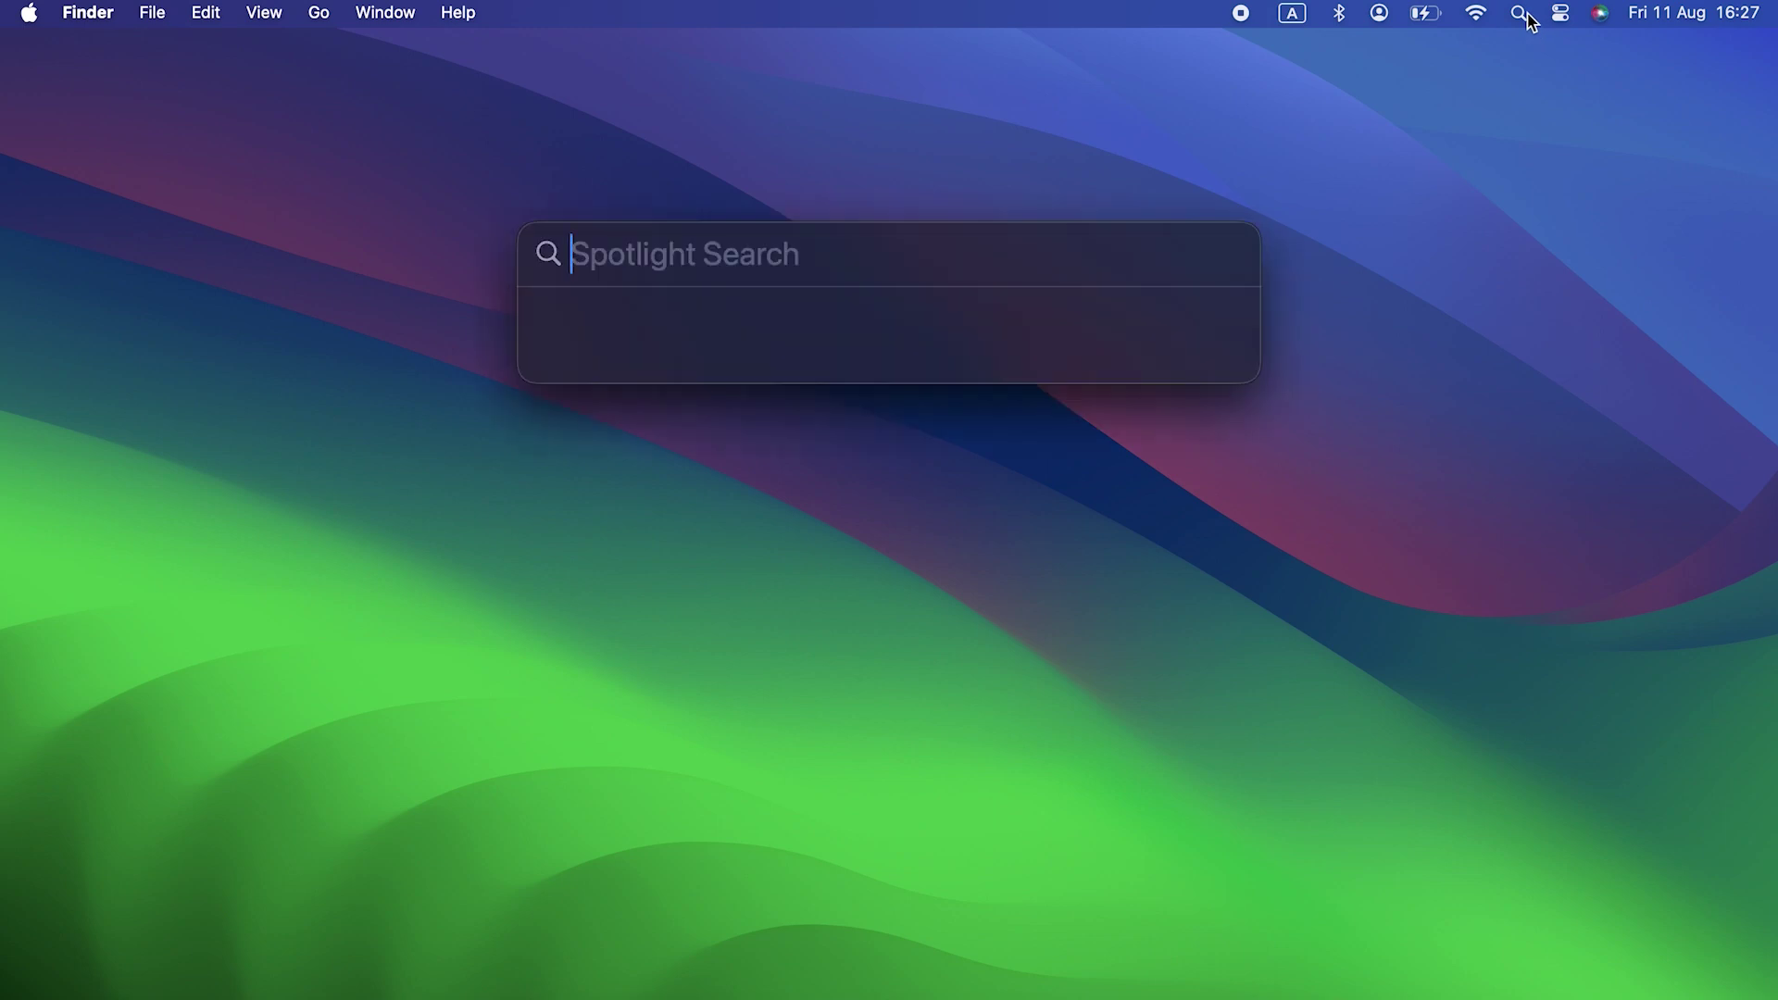
text(mac)
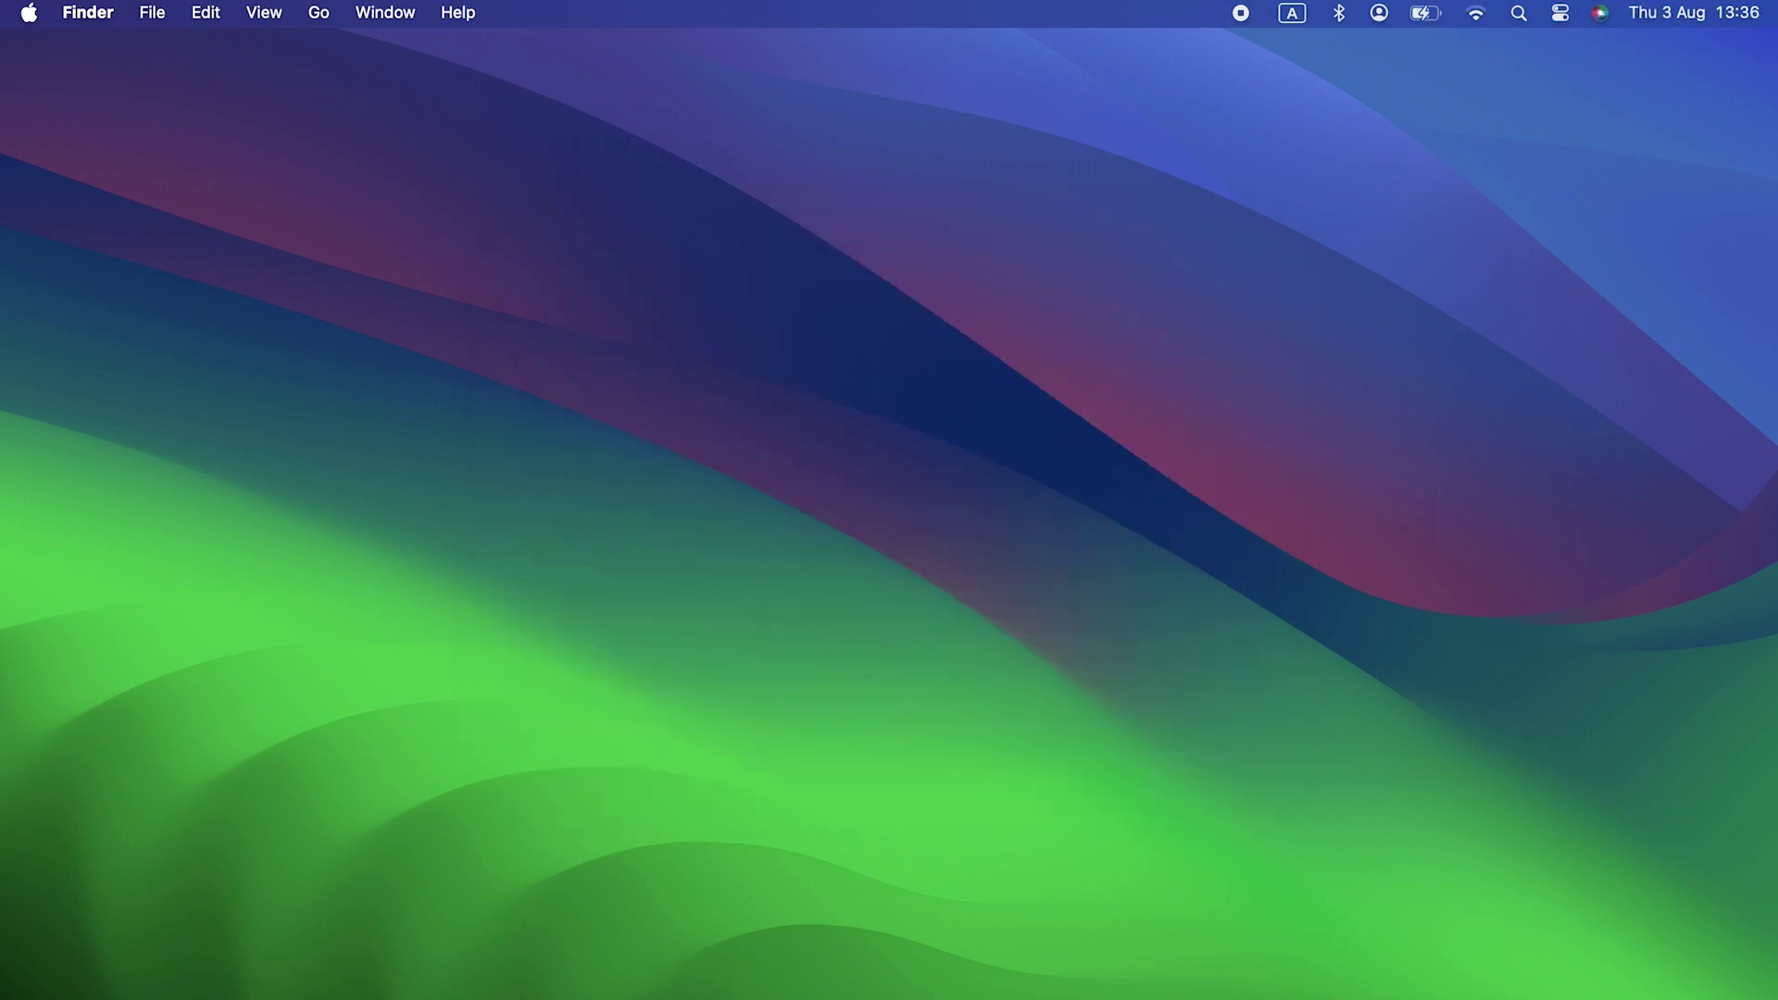
Step: Open Photos from Launchpad, view its 2-photo Library, then close Photos
key(F4)
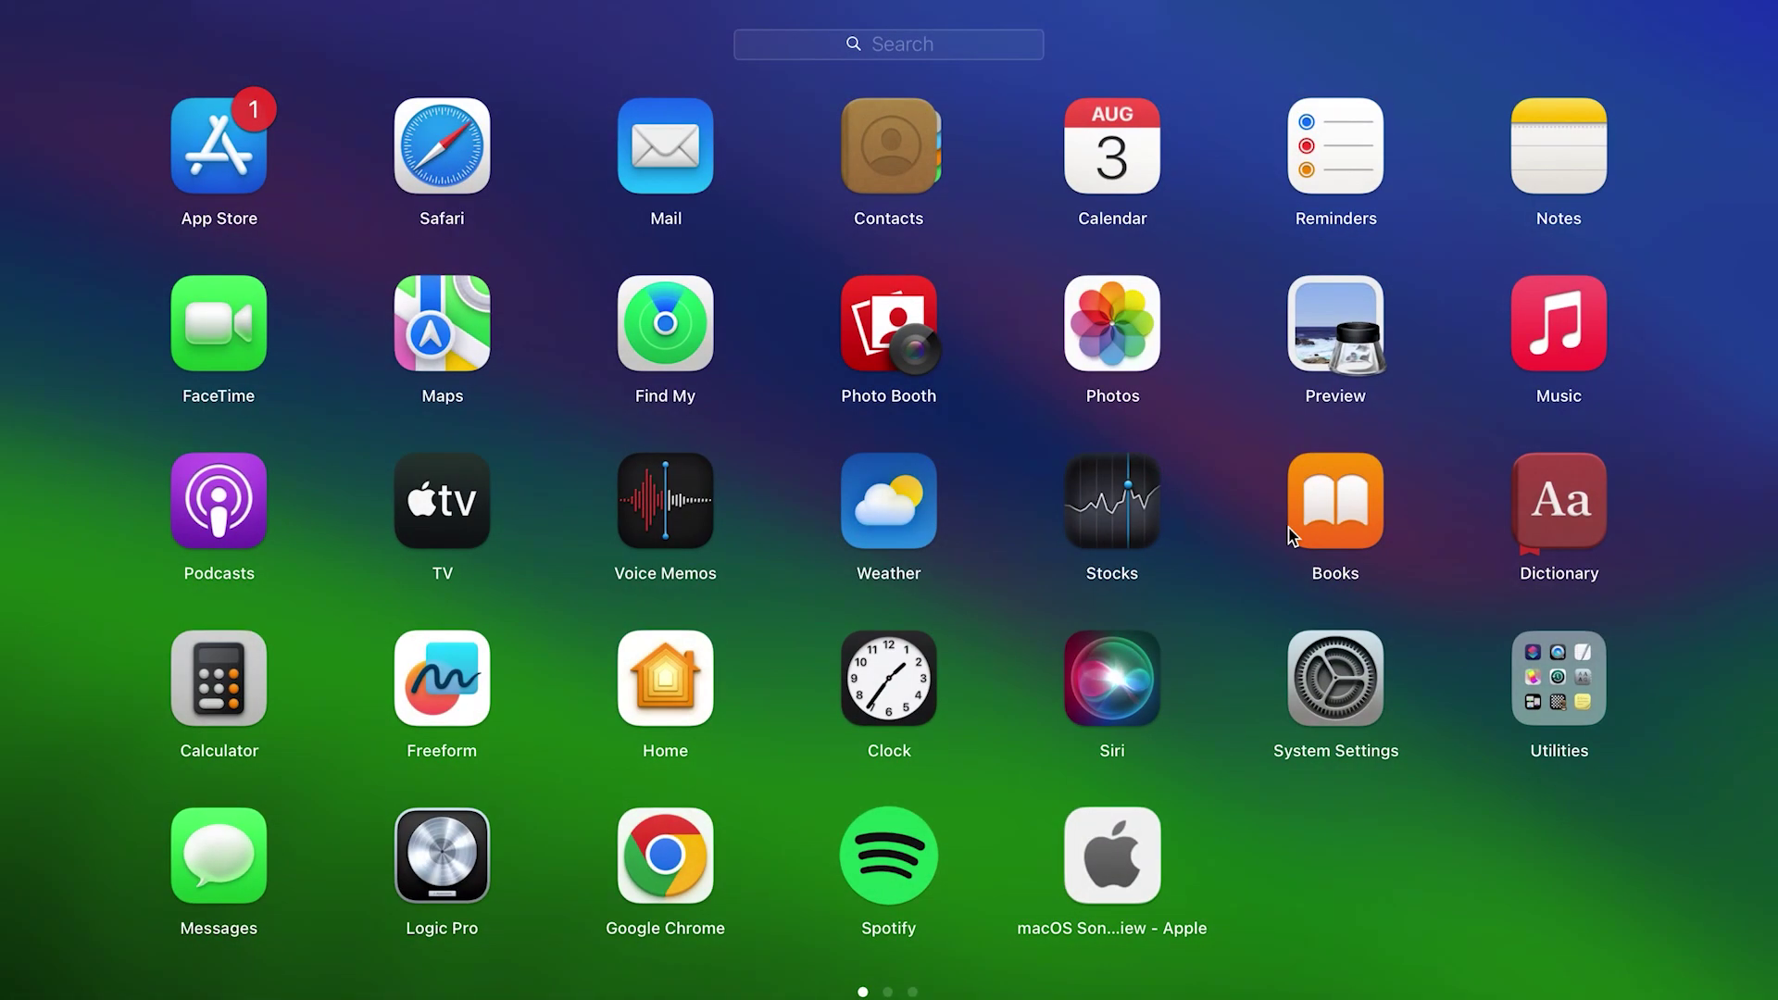
click(1132, 335)
click(490, 196)
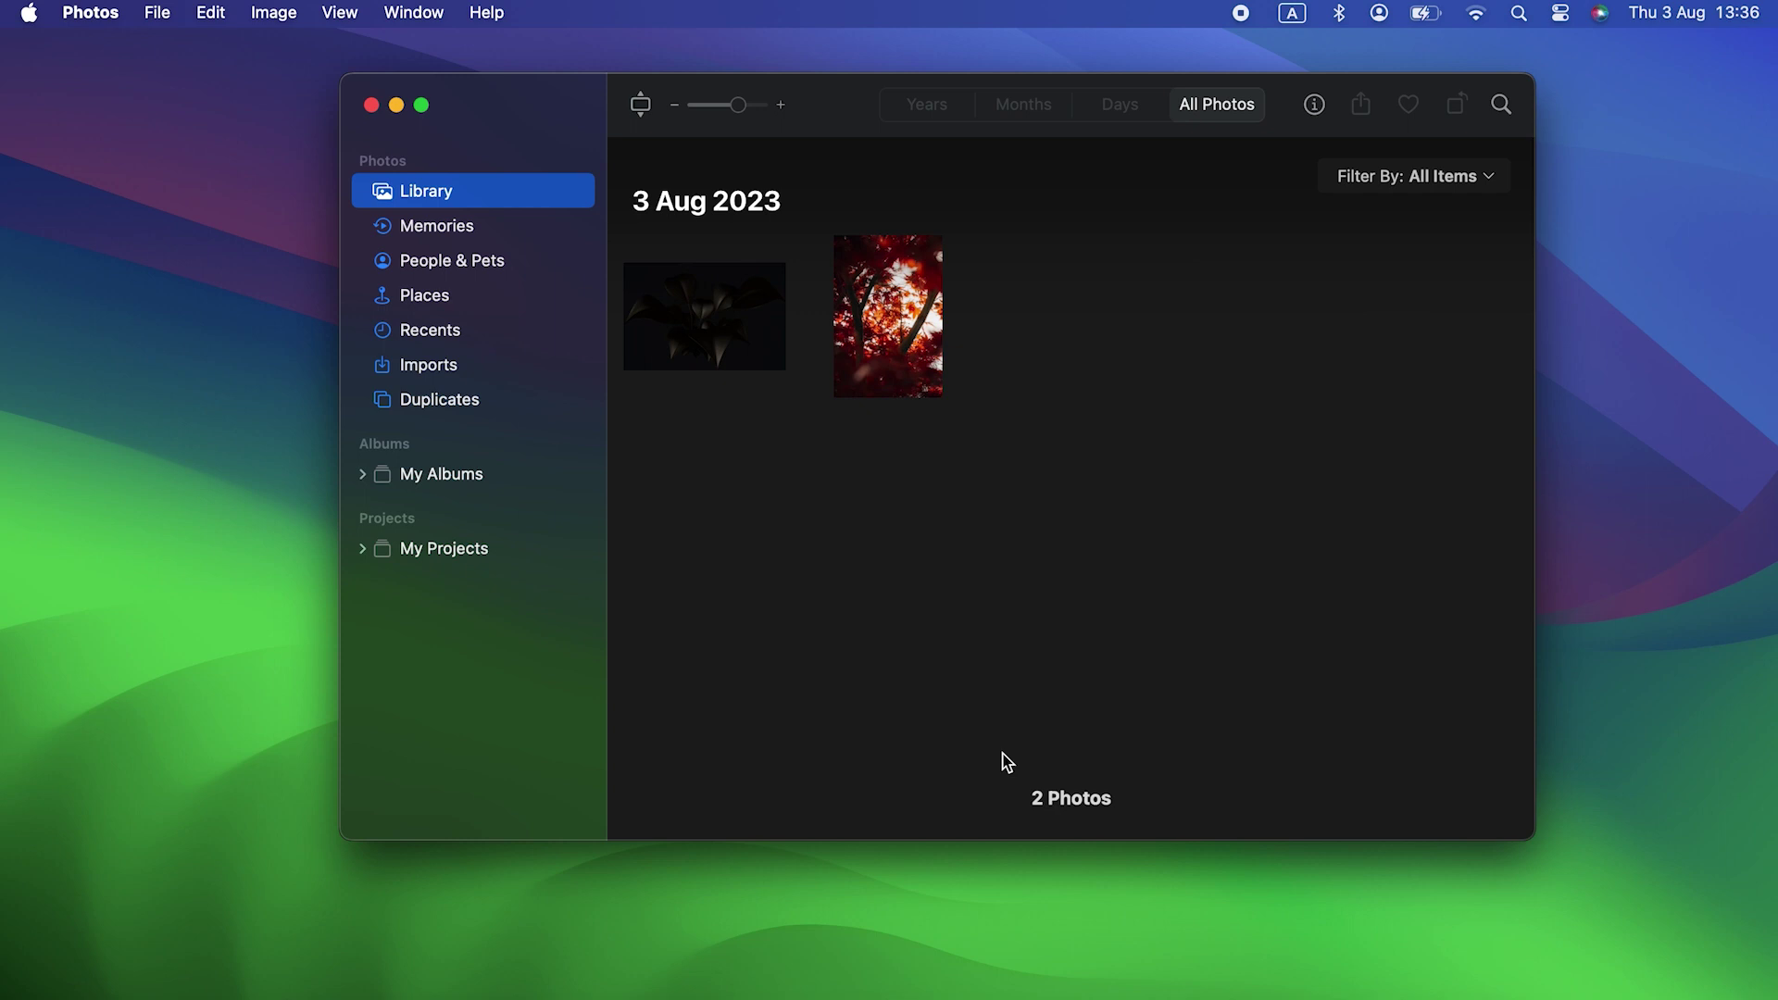
click(371, 105)
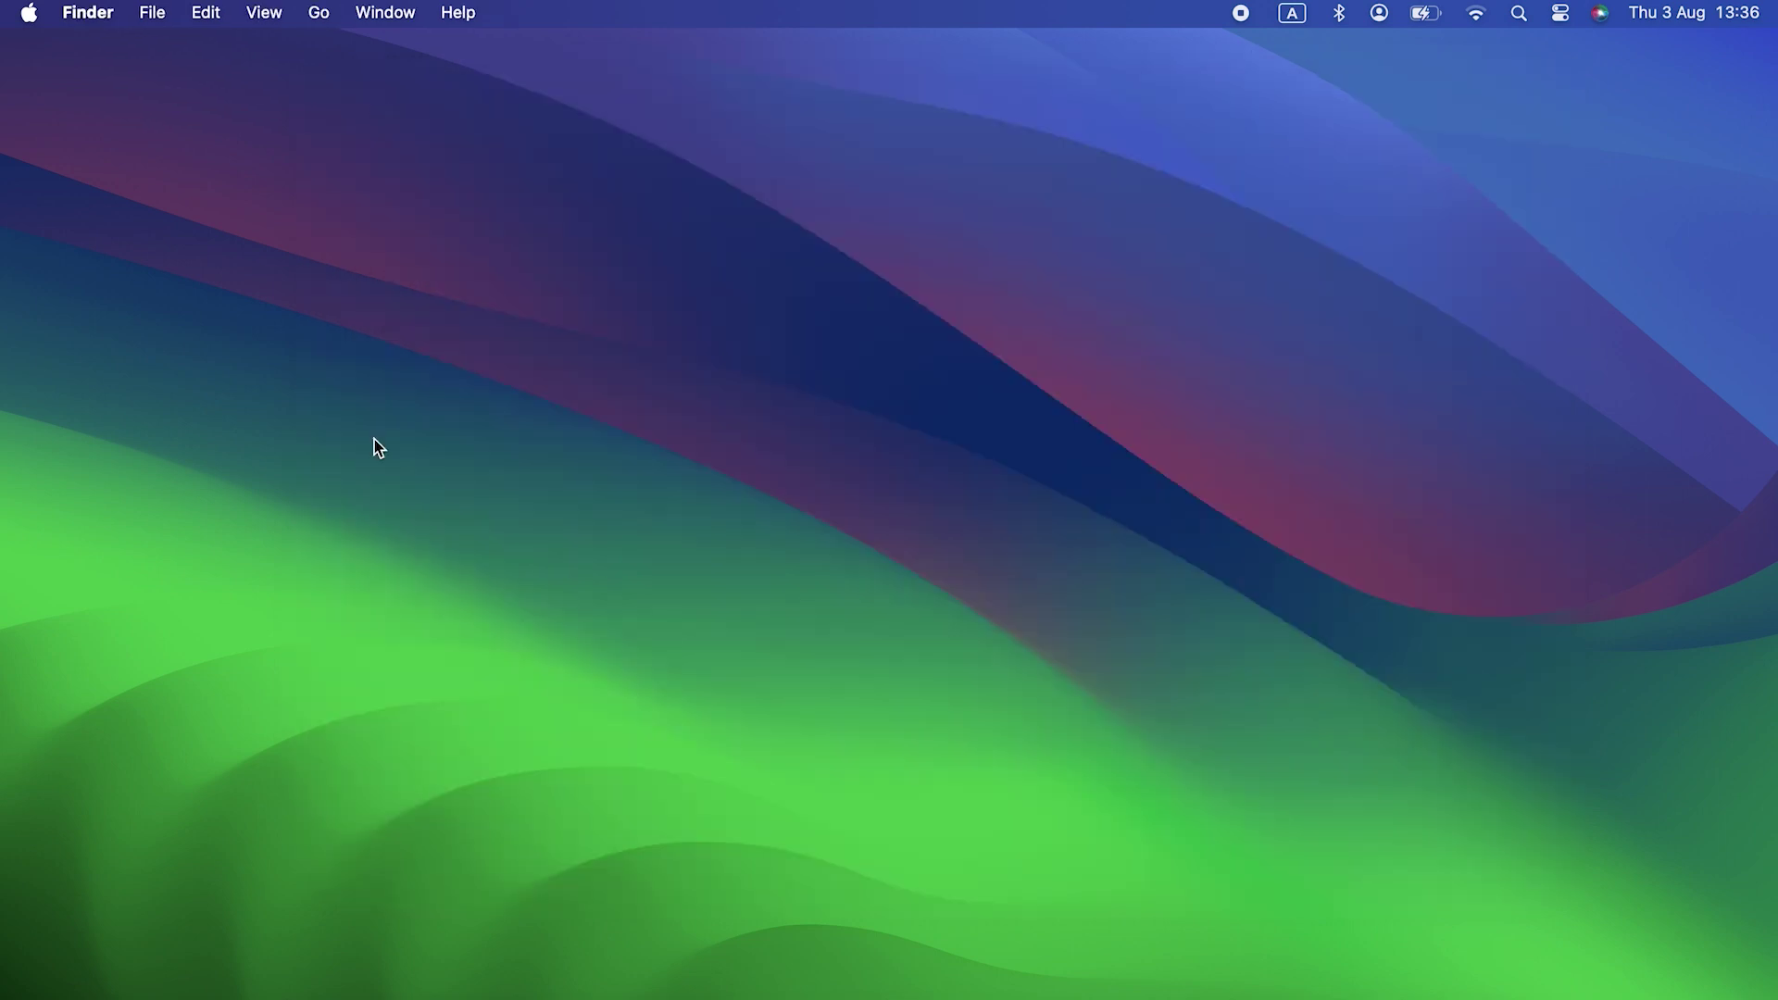
Step: Launch Time Machine from Utilities, cancel backup setup, close the Desktop window, and show Launchpad again
key(F4)
click(1546, 715)
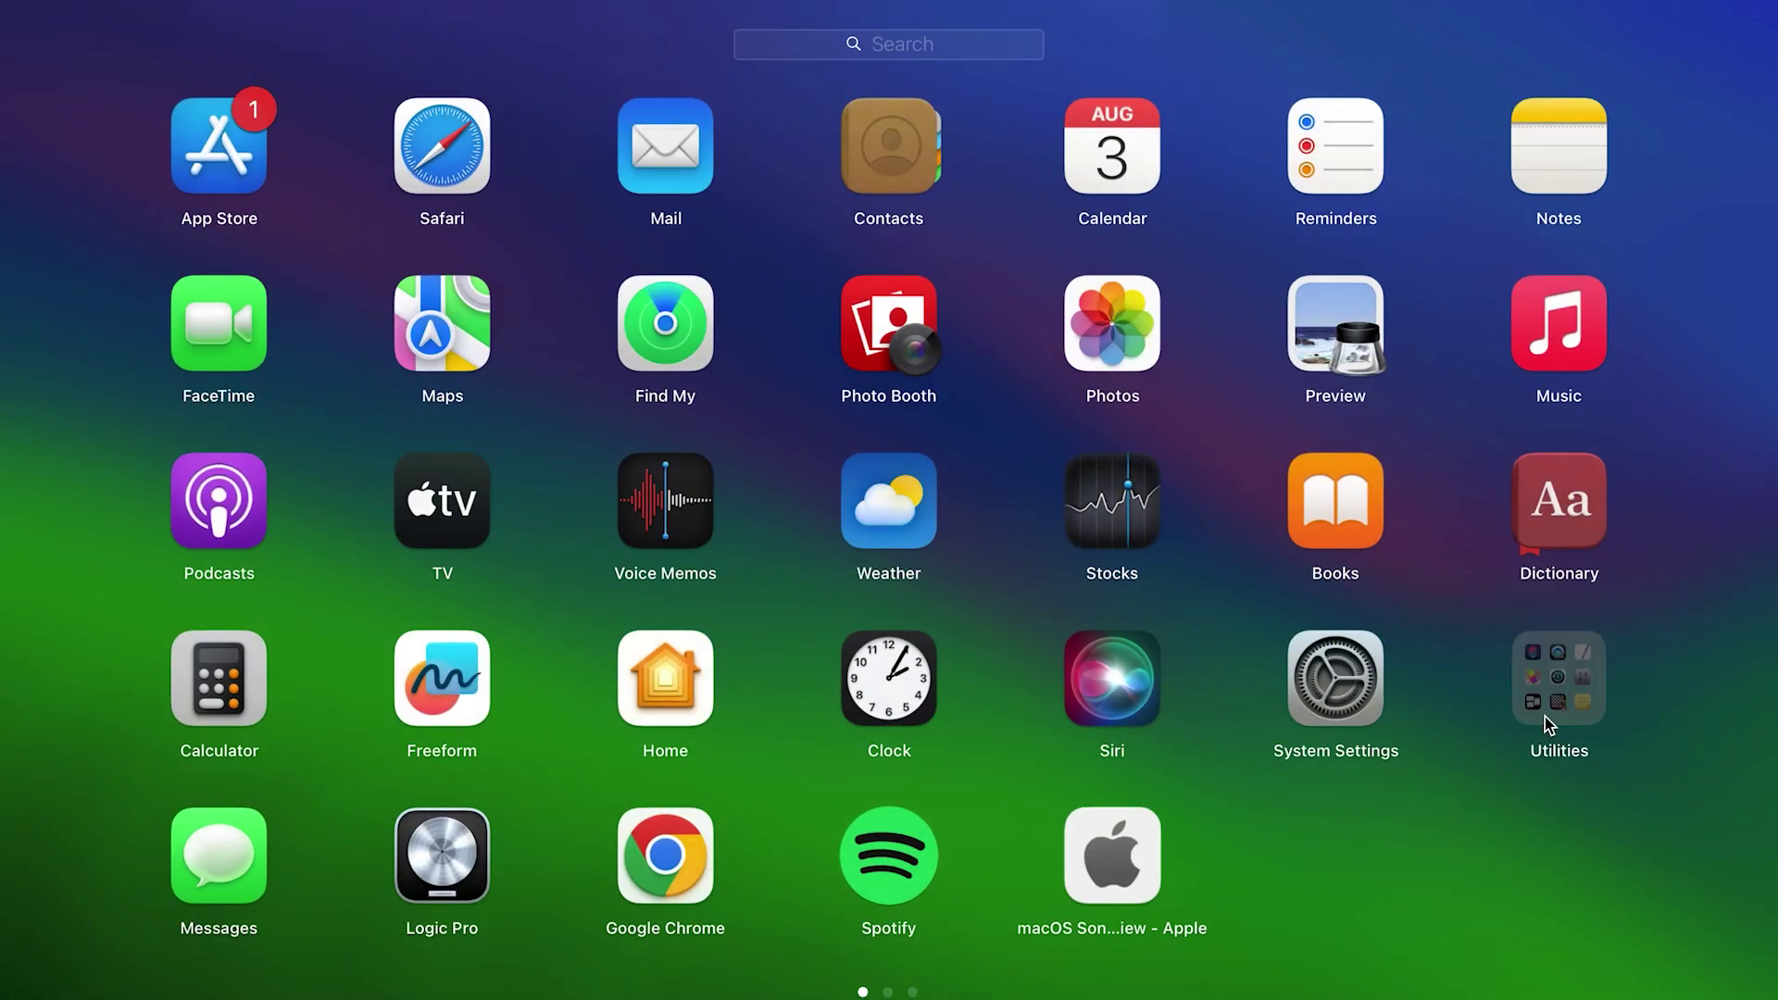
click(1126, 333)
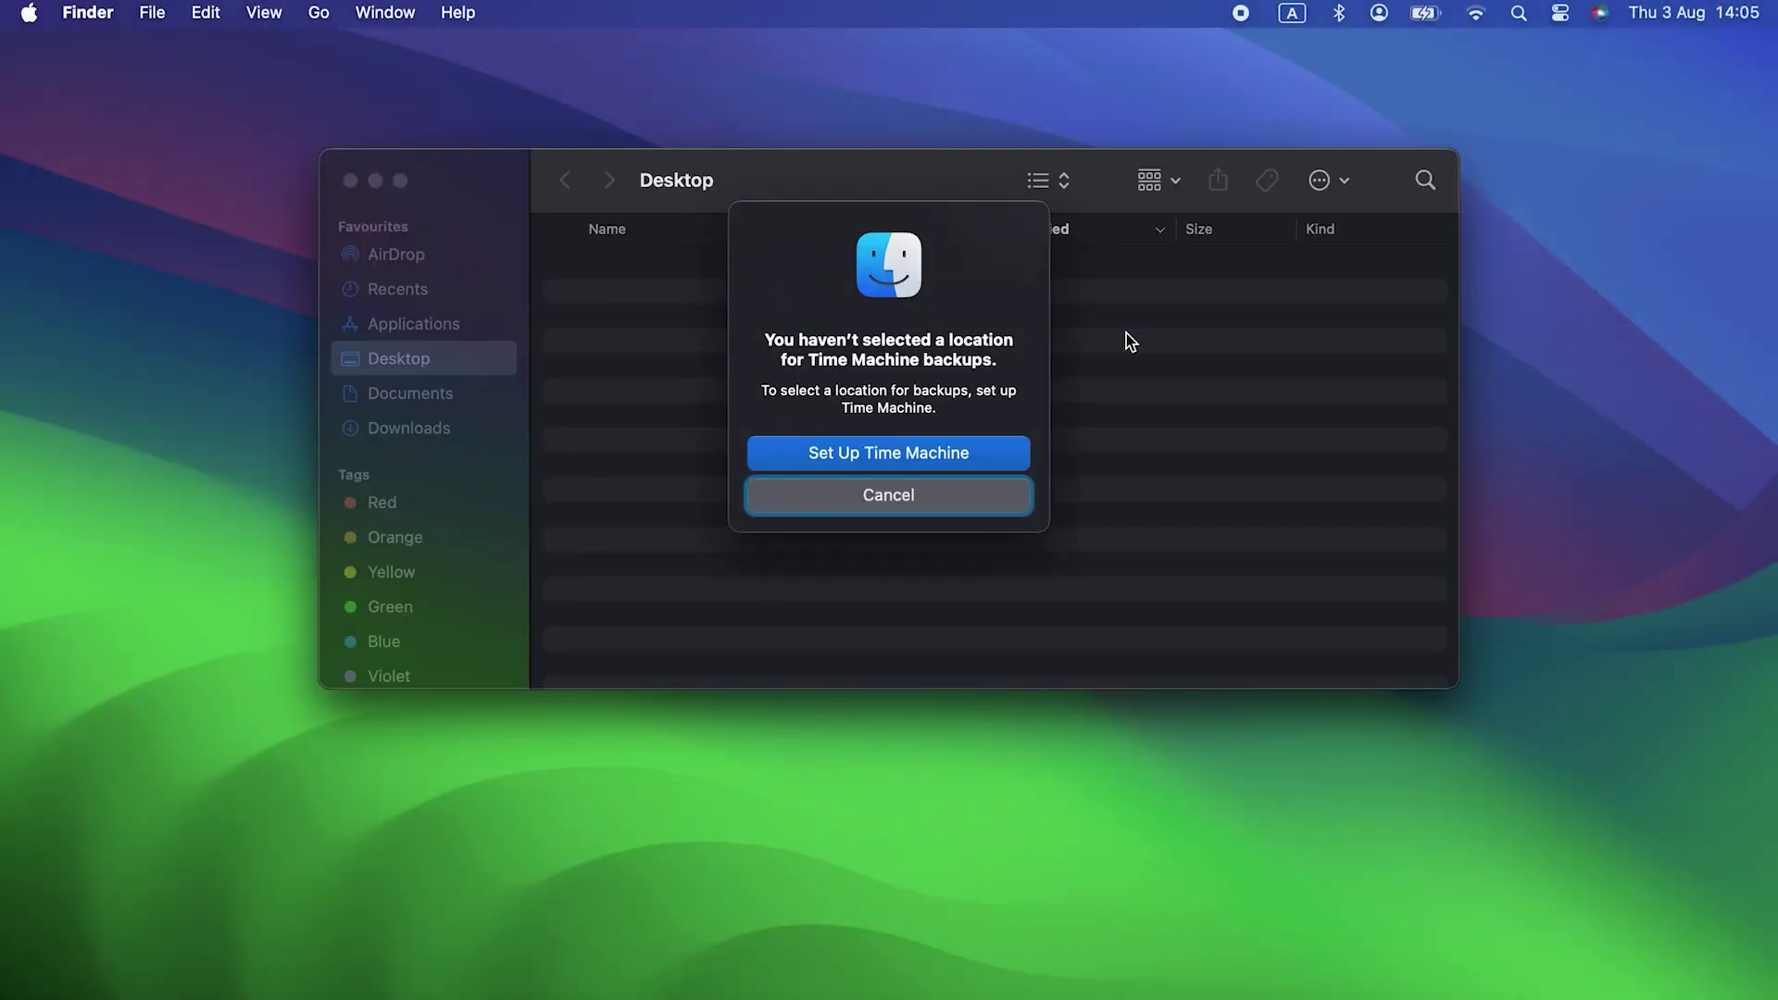
click(952, 502)
click(351, 181)
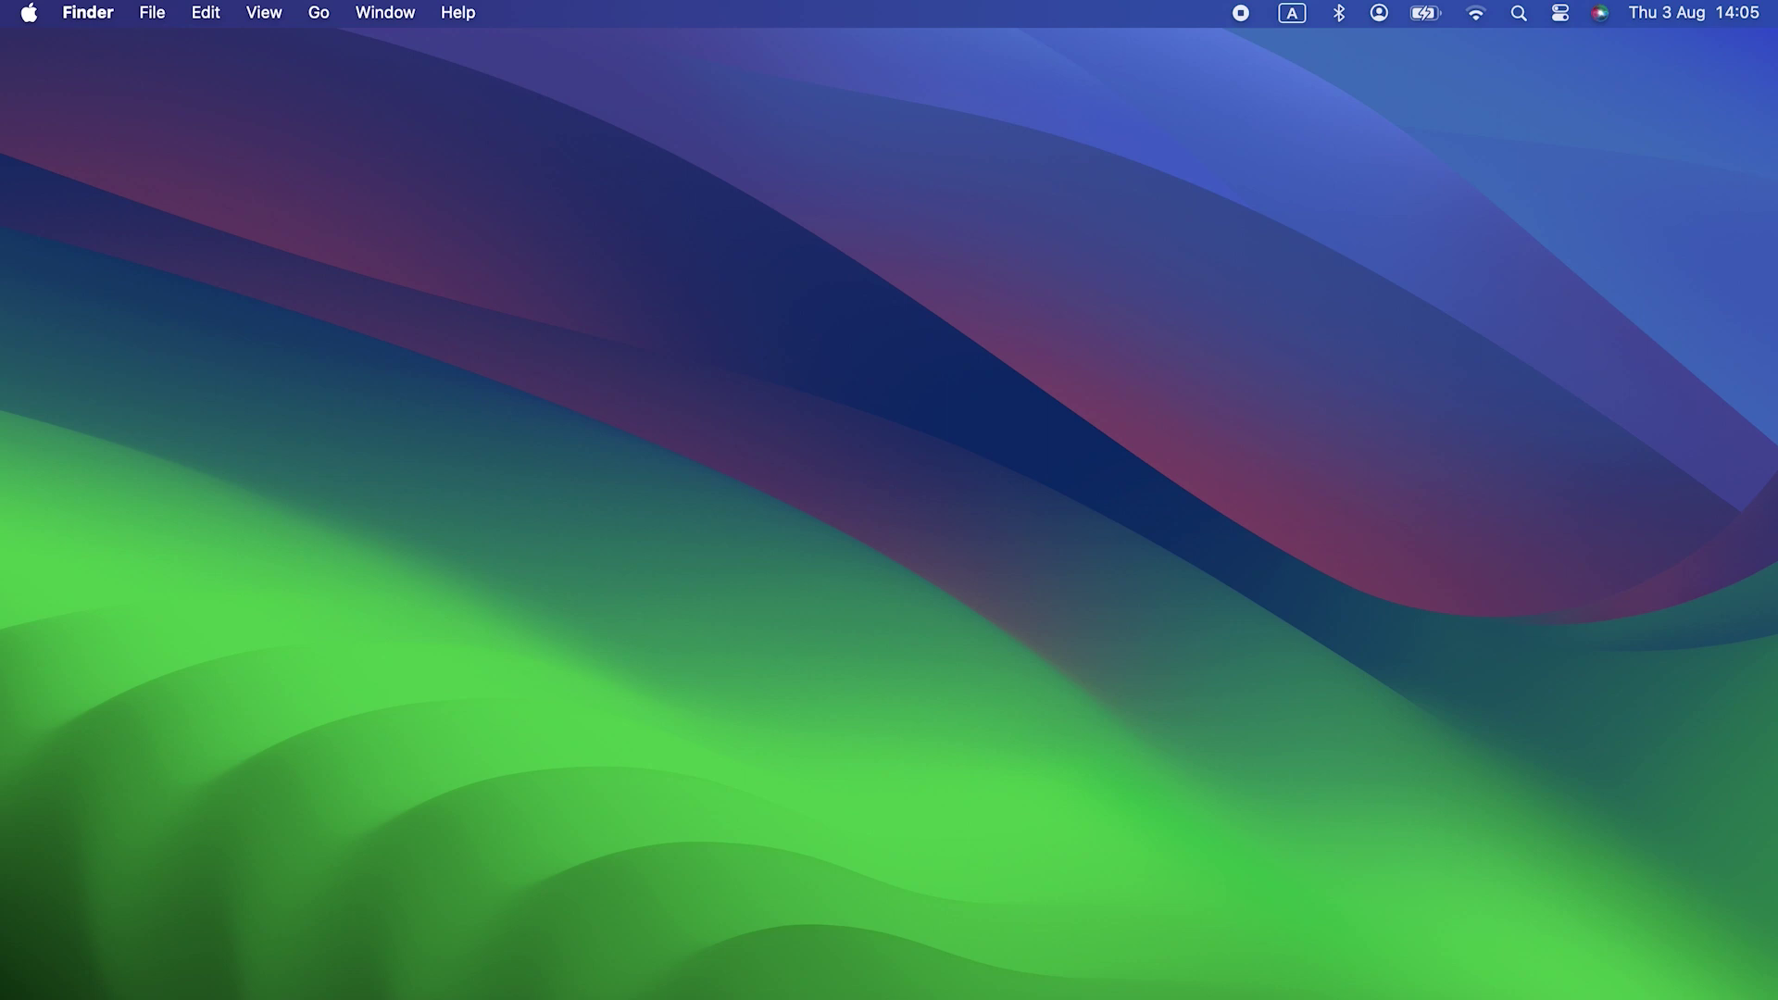
key(F4)
Step: Quit Spotify and Messages in Activity Monitor, then close Activity Monitor
click(1565, 681)
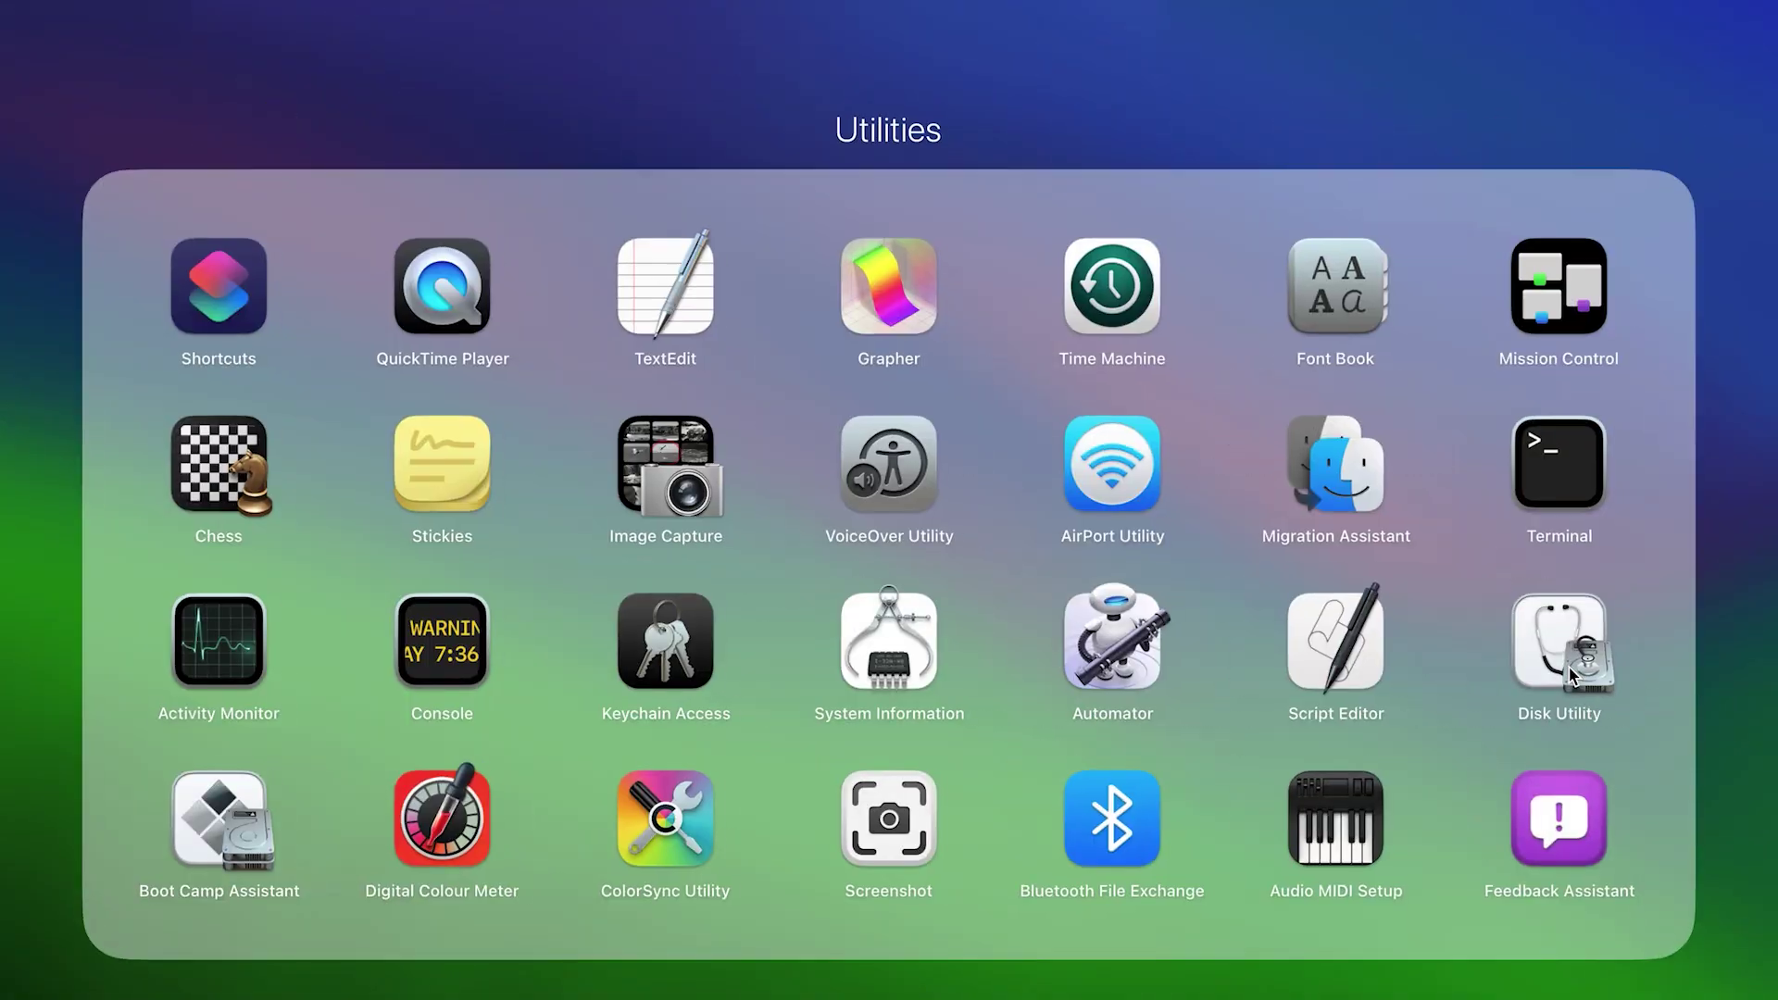
click(239, 681)
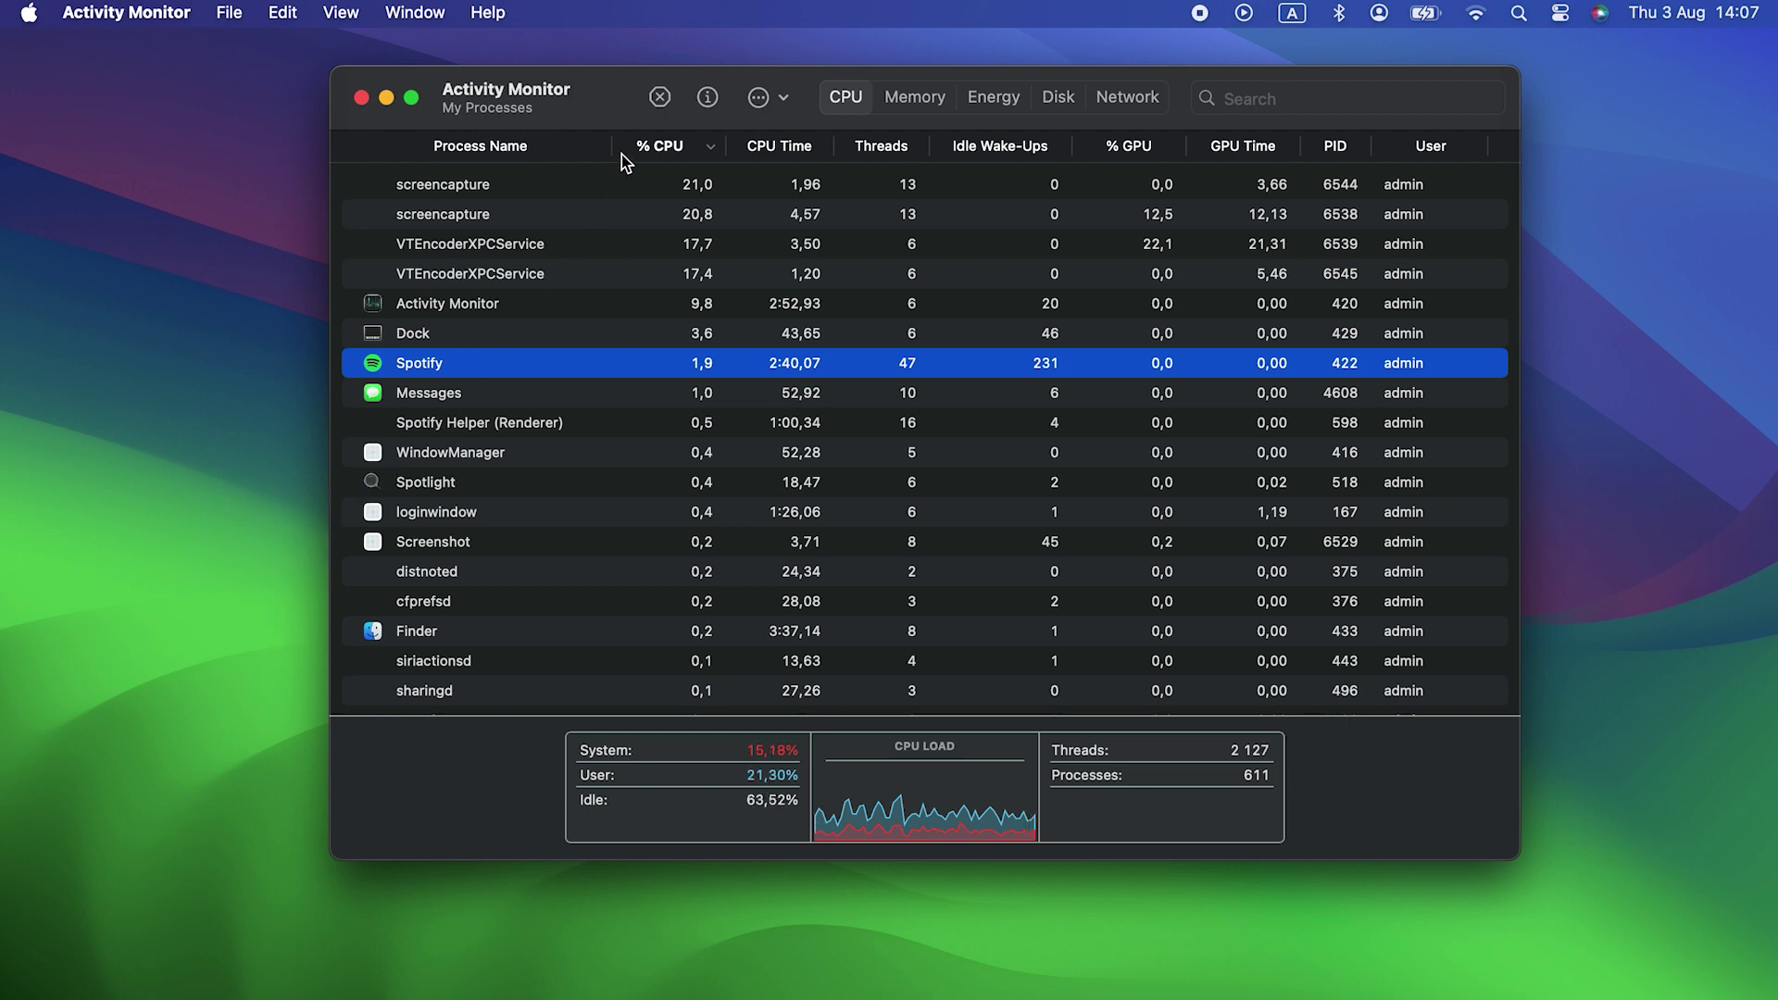
click(659, 98)
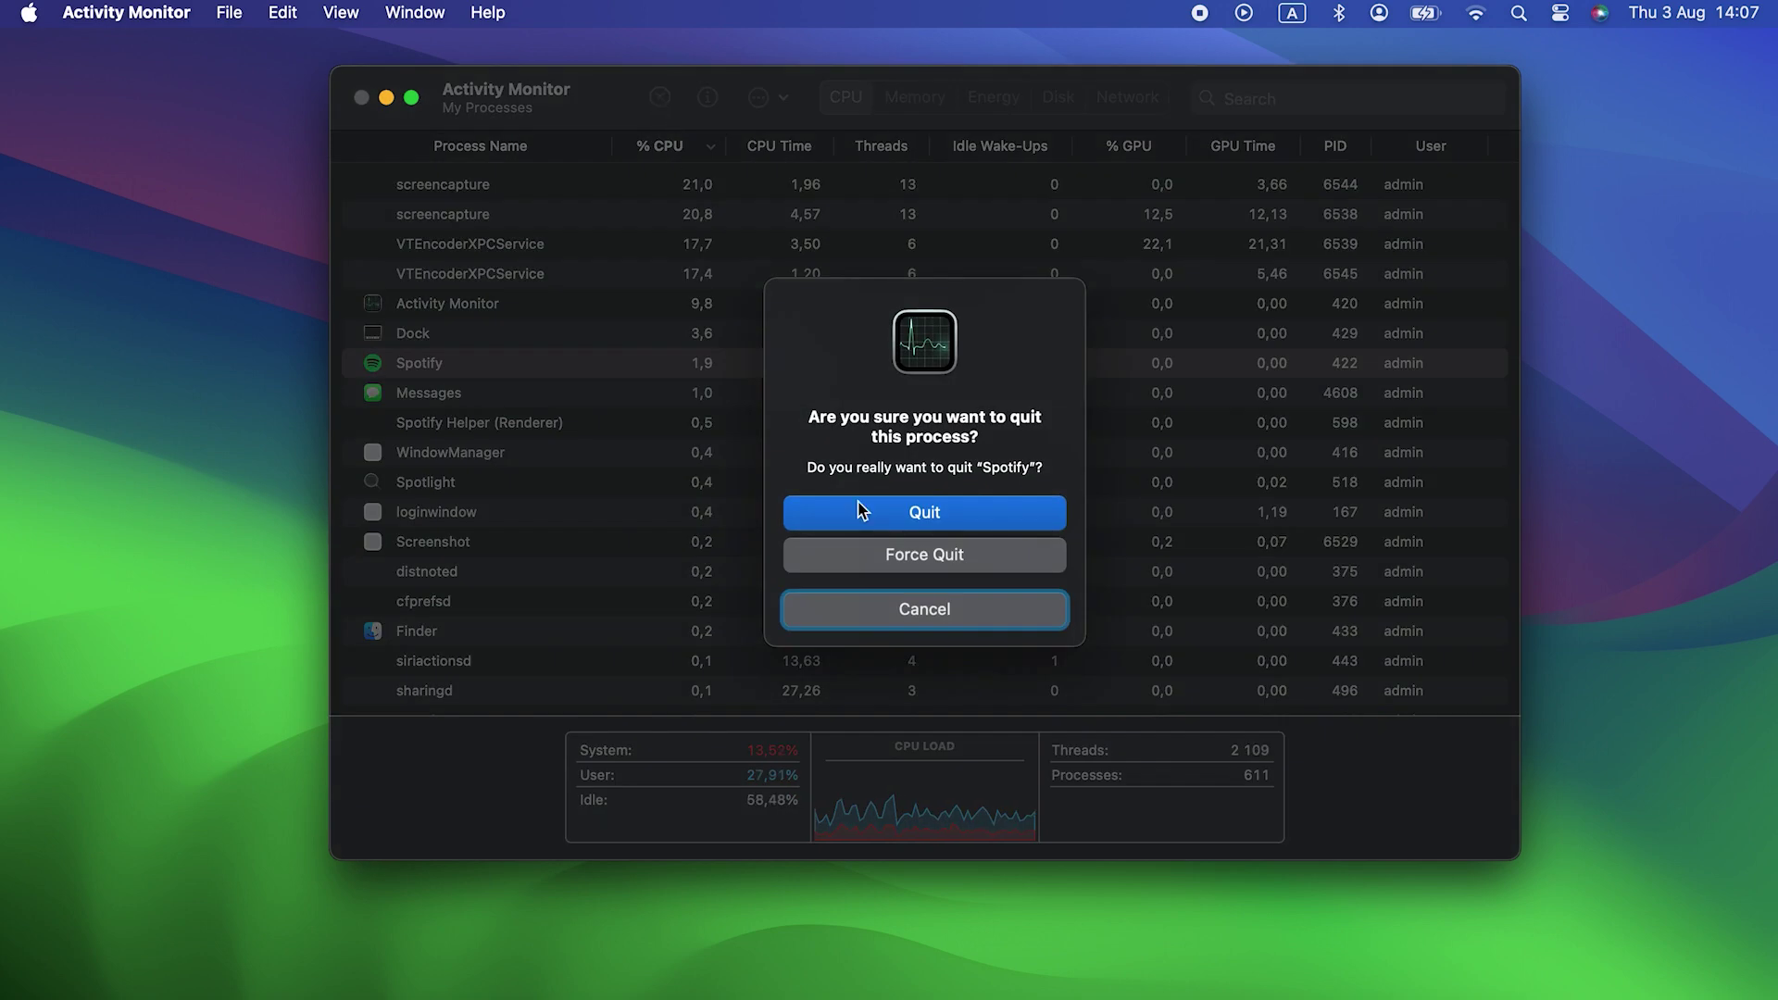
click(856, 511)
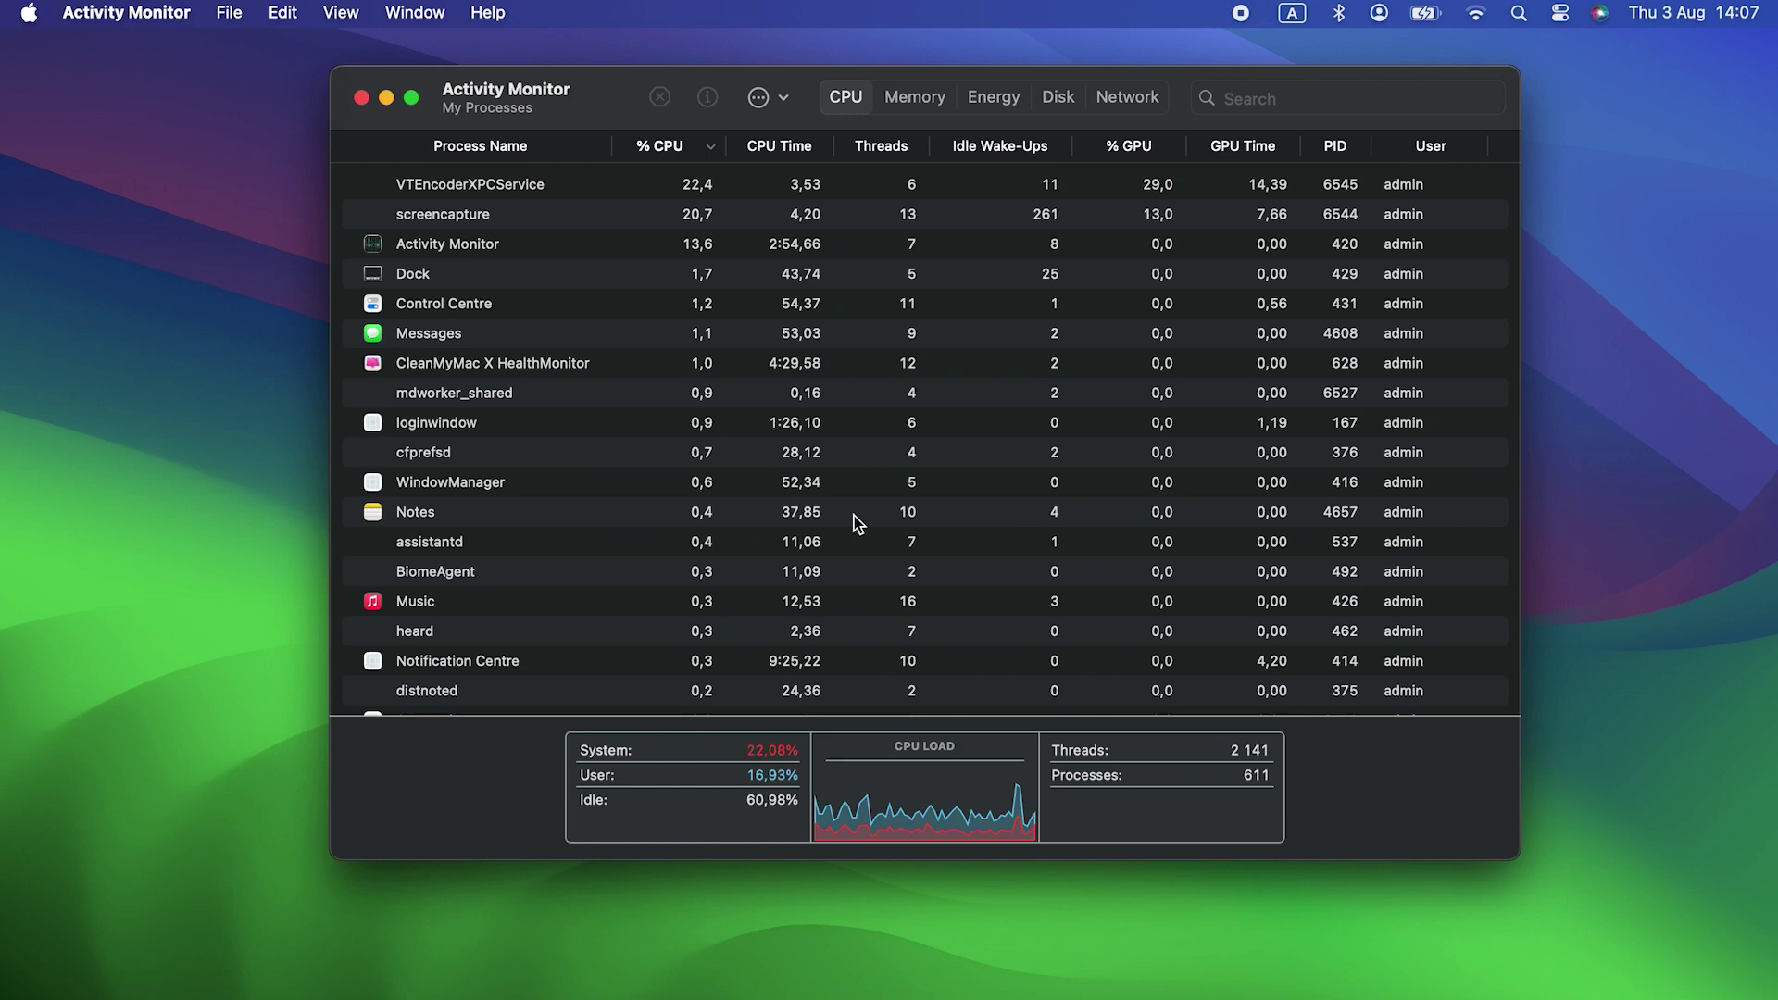
click(1159, 302)
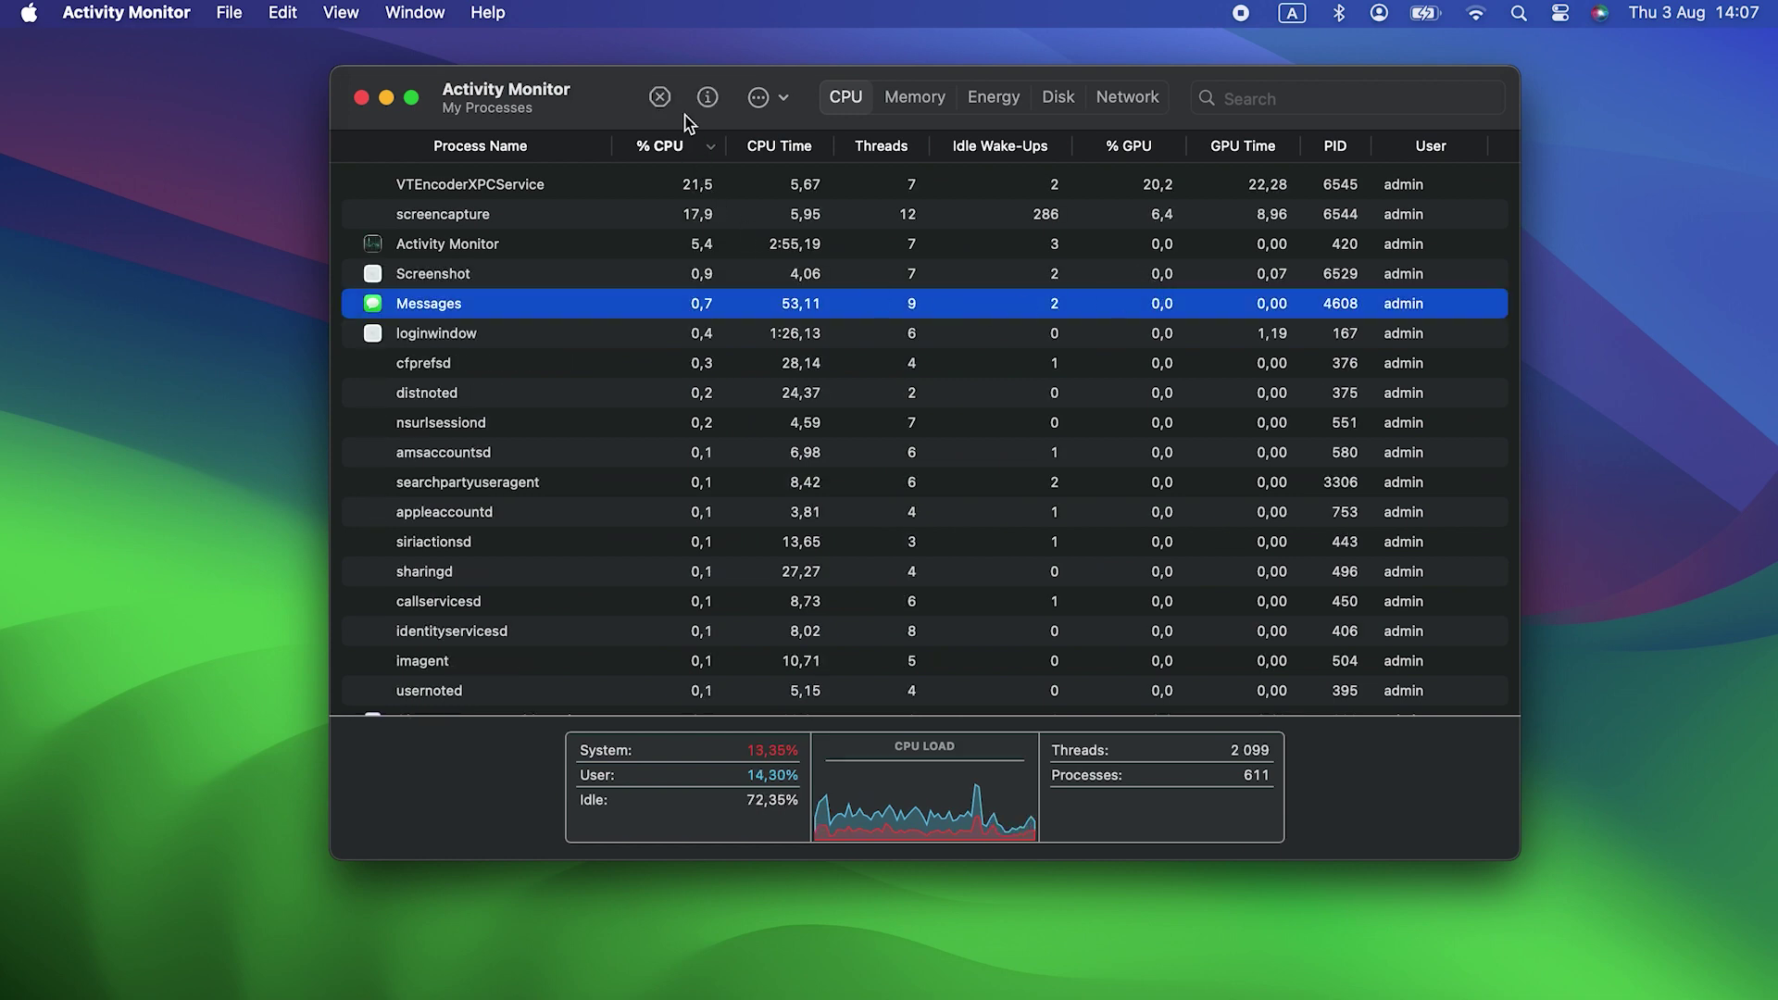
click(659, 96)
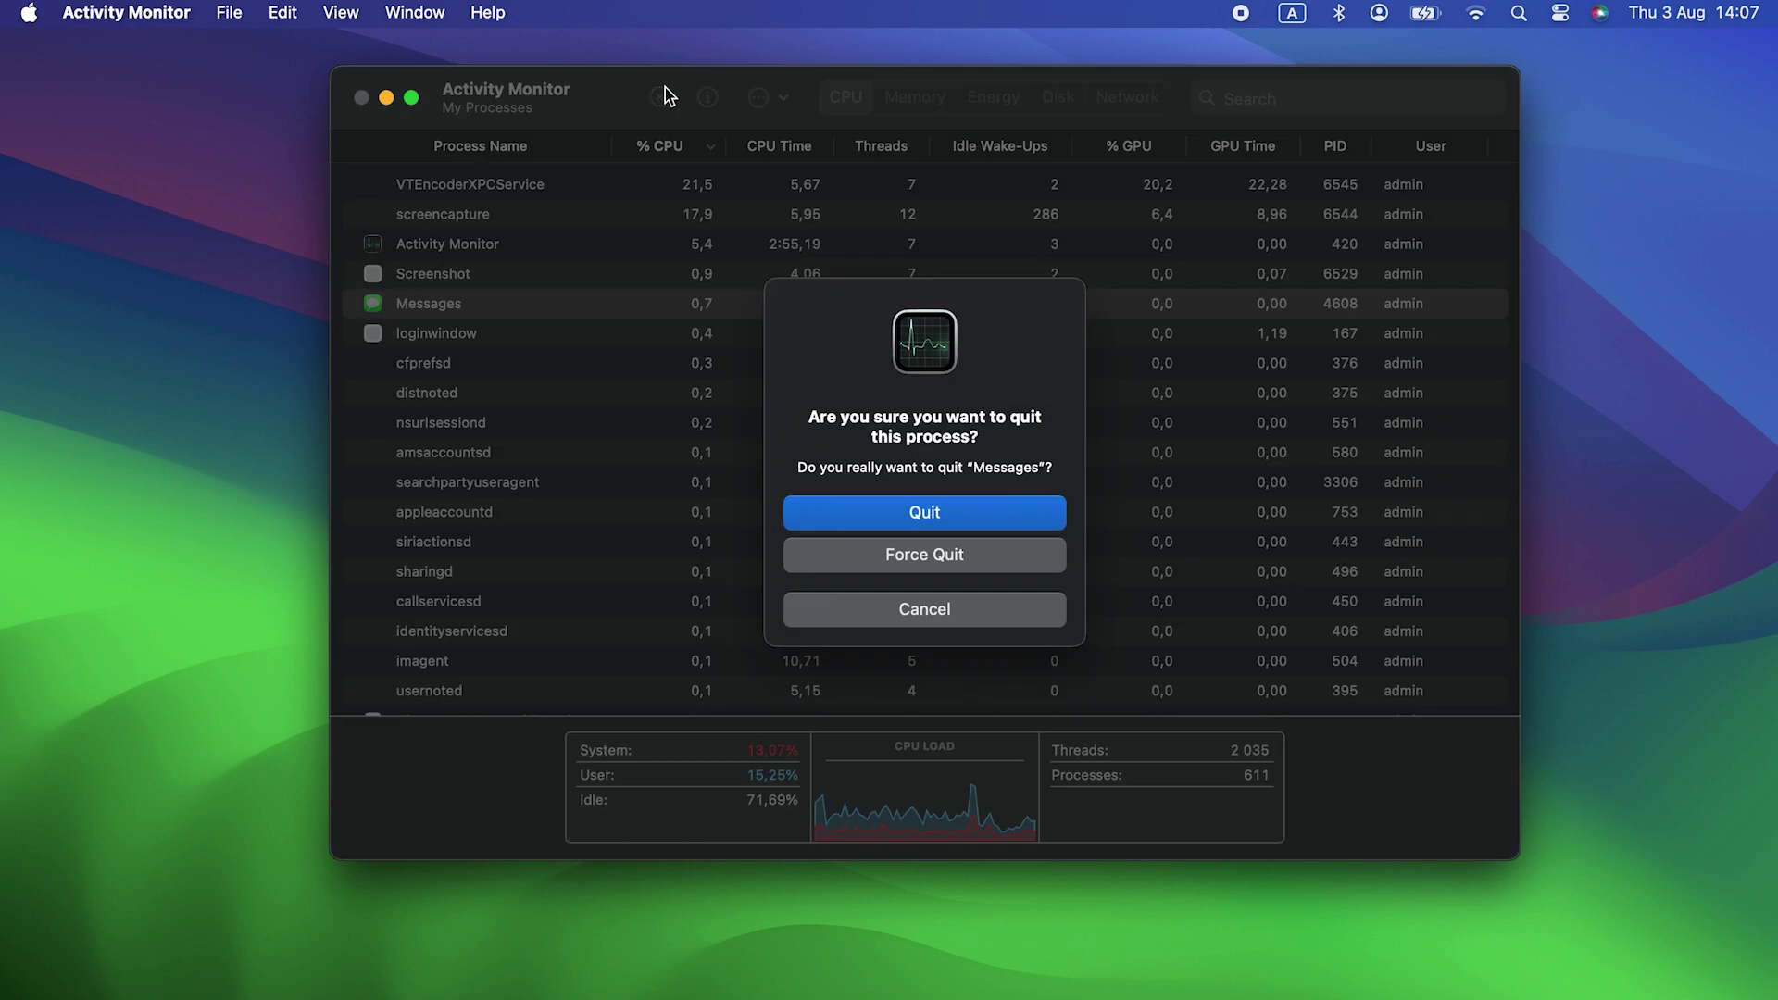
click(893, 513)
click(361, 98)
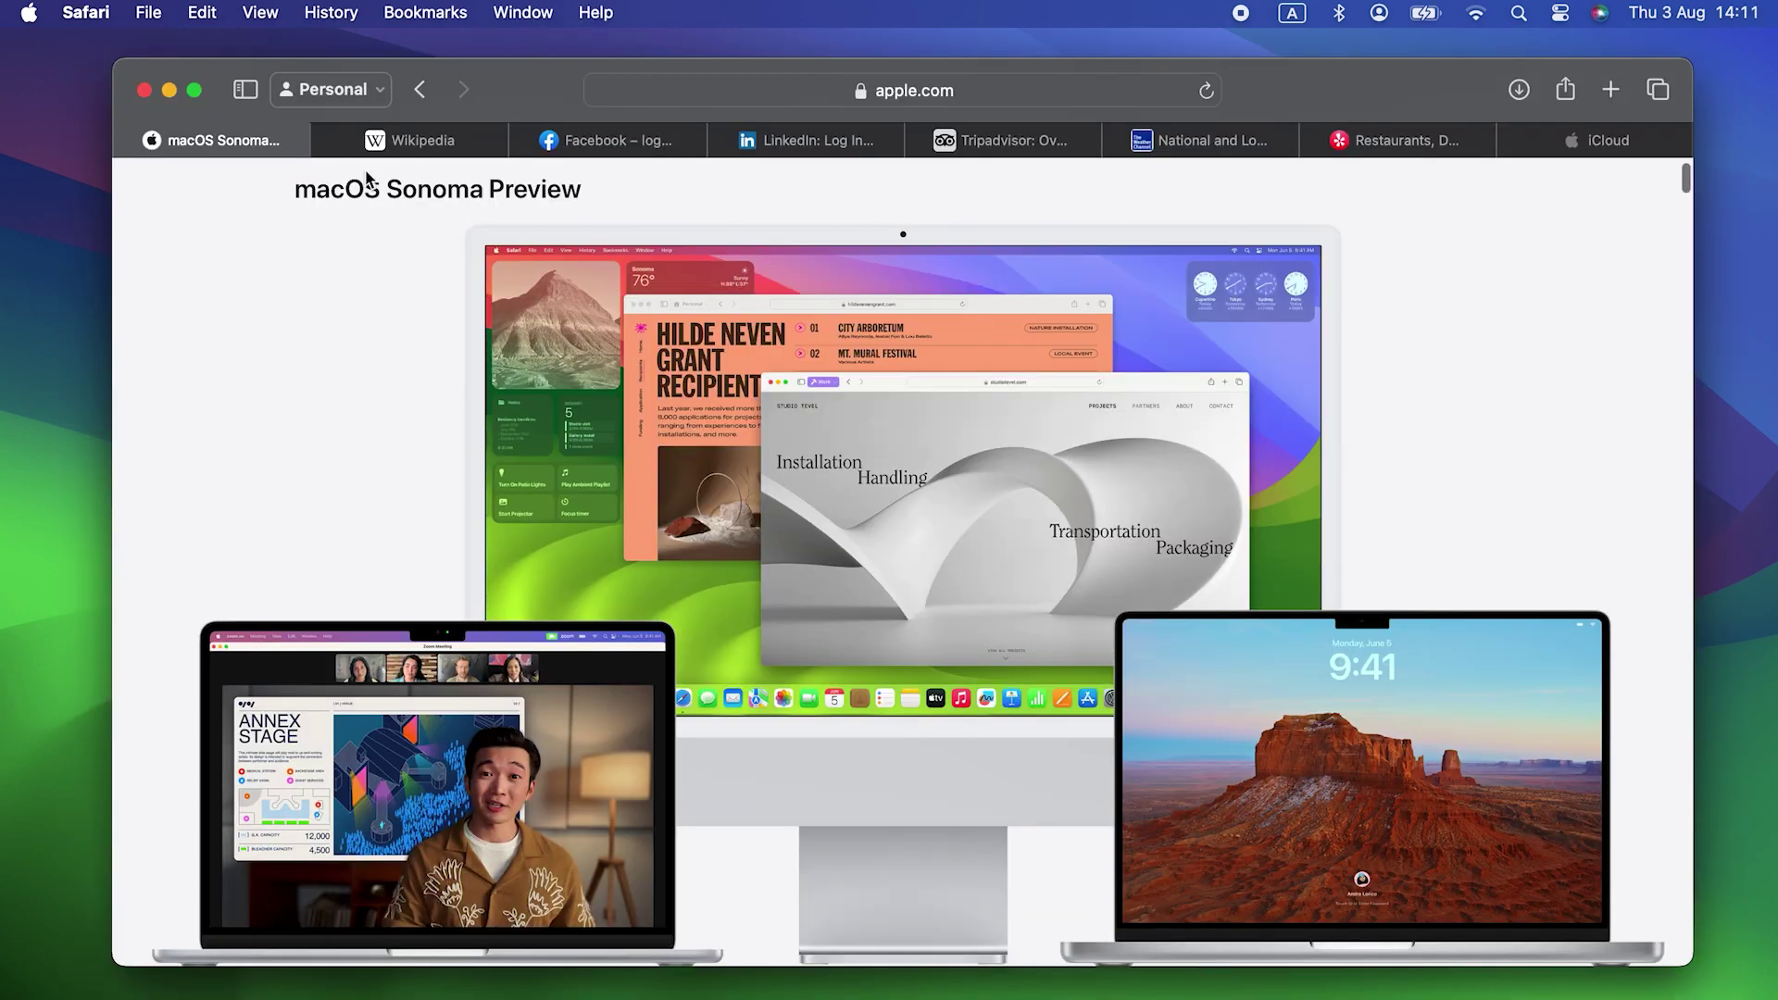
Step: Close the six extra Safari tabs, keeping macOS Sonoma Preview, and minimize Safari
click(320, 144)
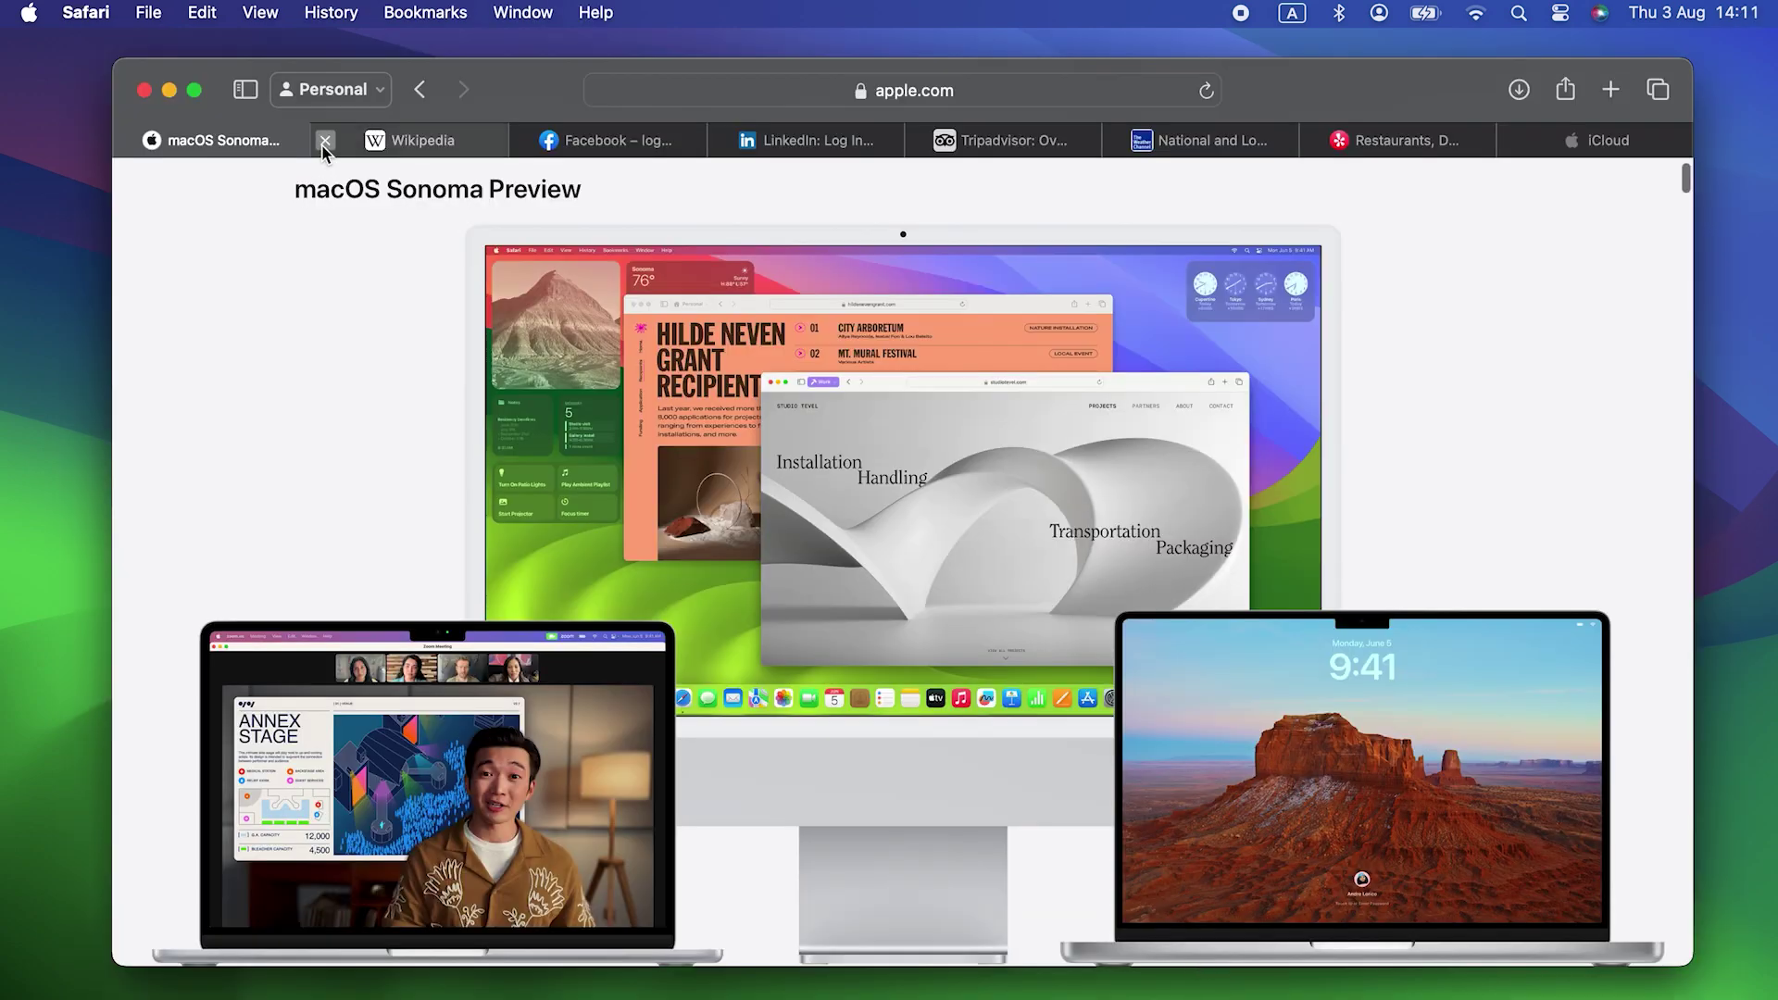
click(320, 145)
click(321, 144)
click(321, 144)
click(320, 144)
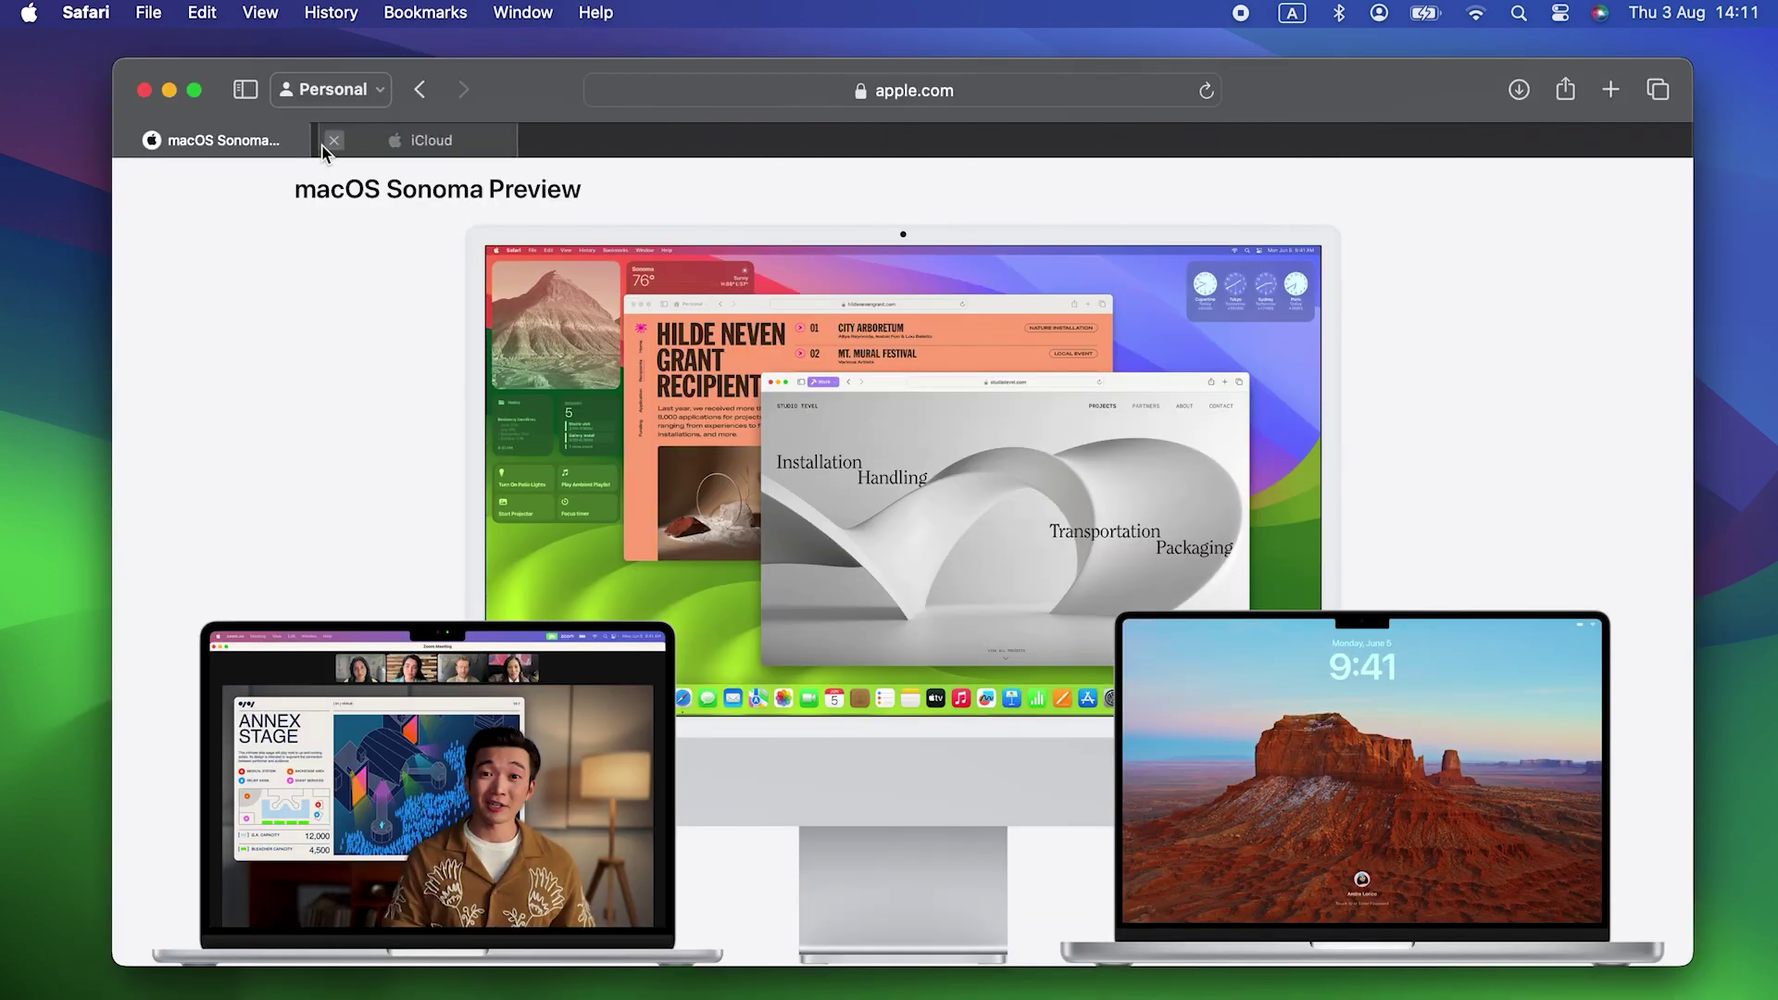
click(320, 144)
click(320, 145)
click(168, 90)
click(29, 12)
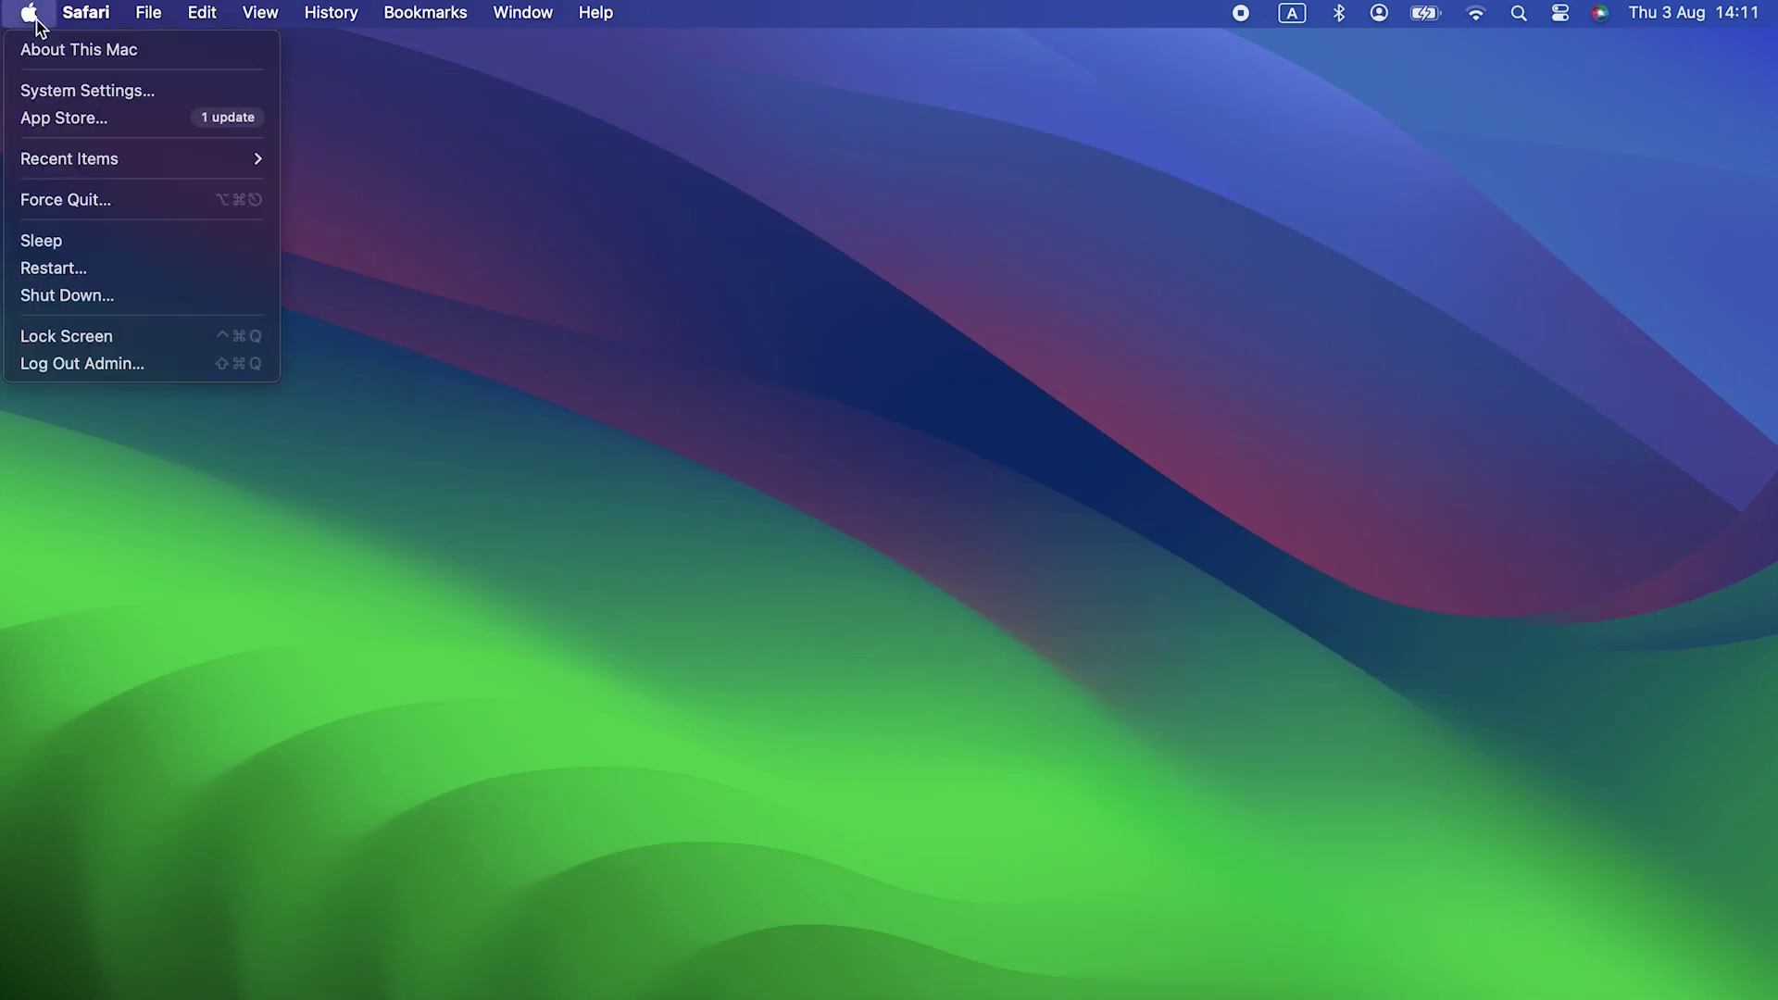
Step: Set Battery's Low Power Mode to Only on Battery, then close System Settings
click(69, 90)
scroll(570, 646, down, 5)
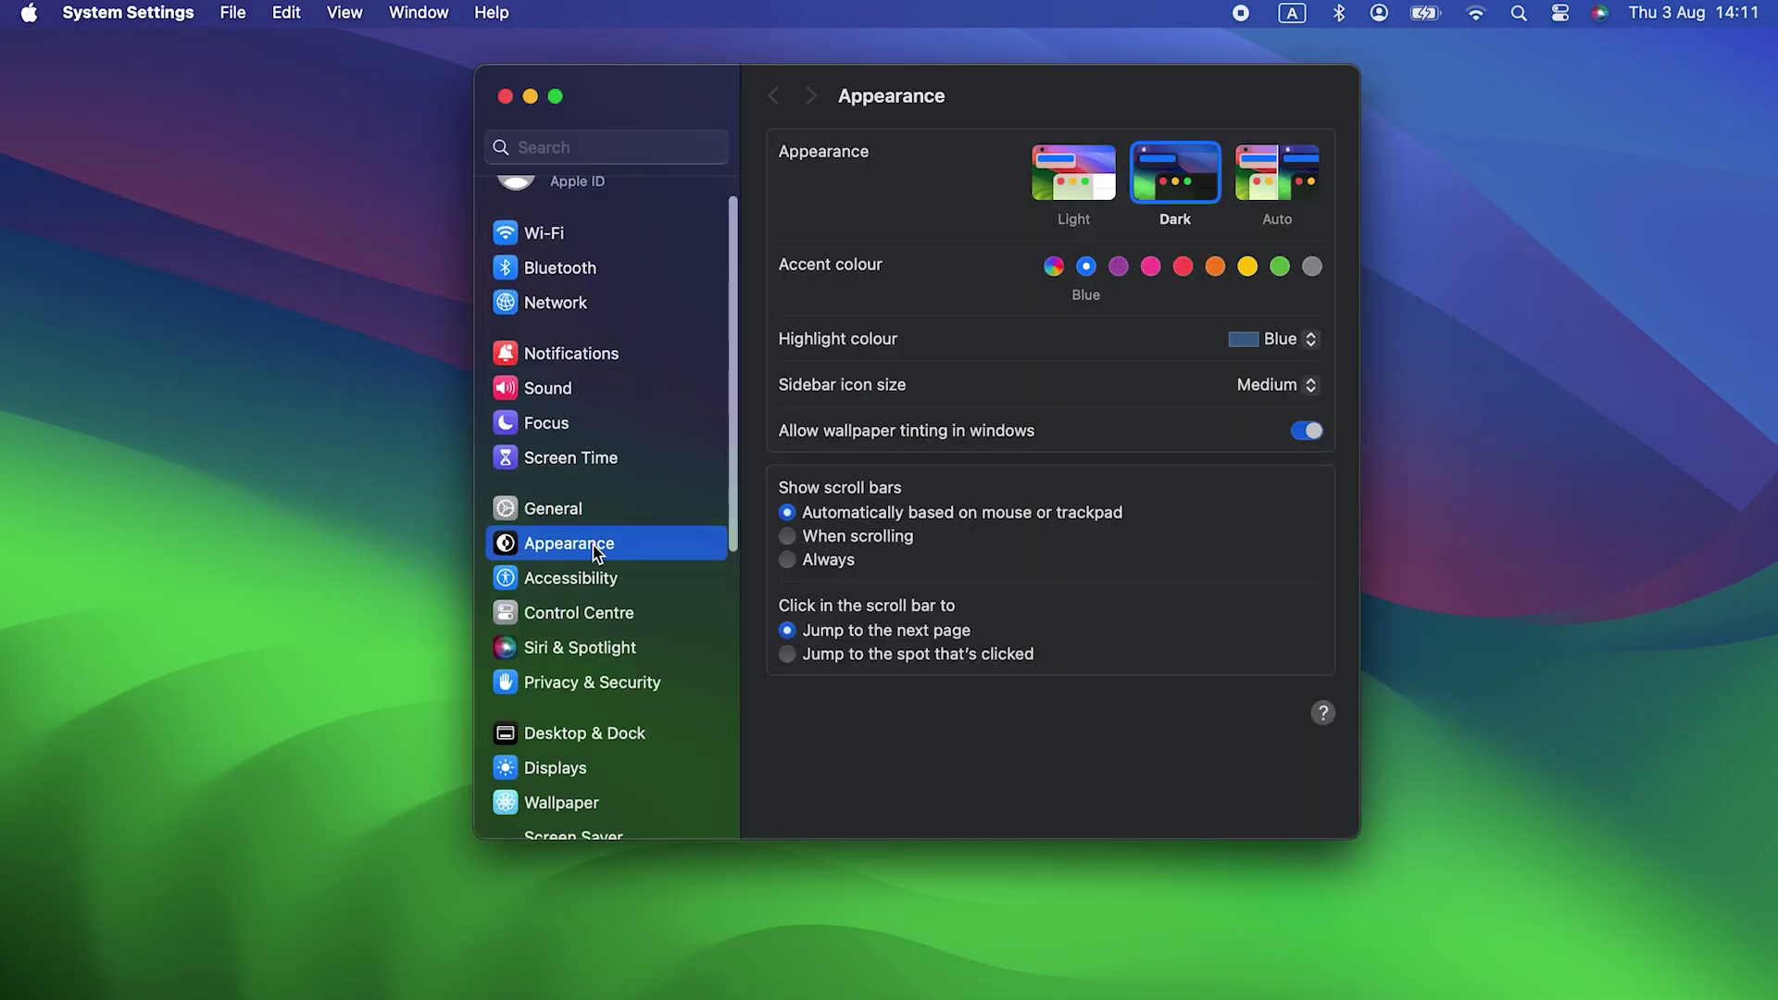
click(568, 648)
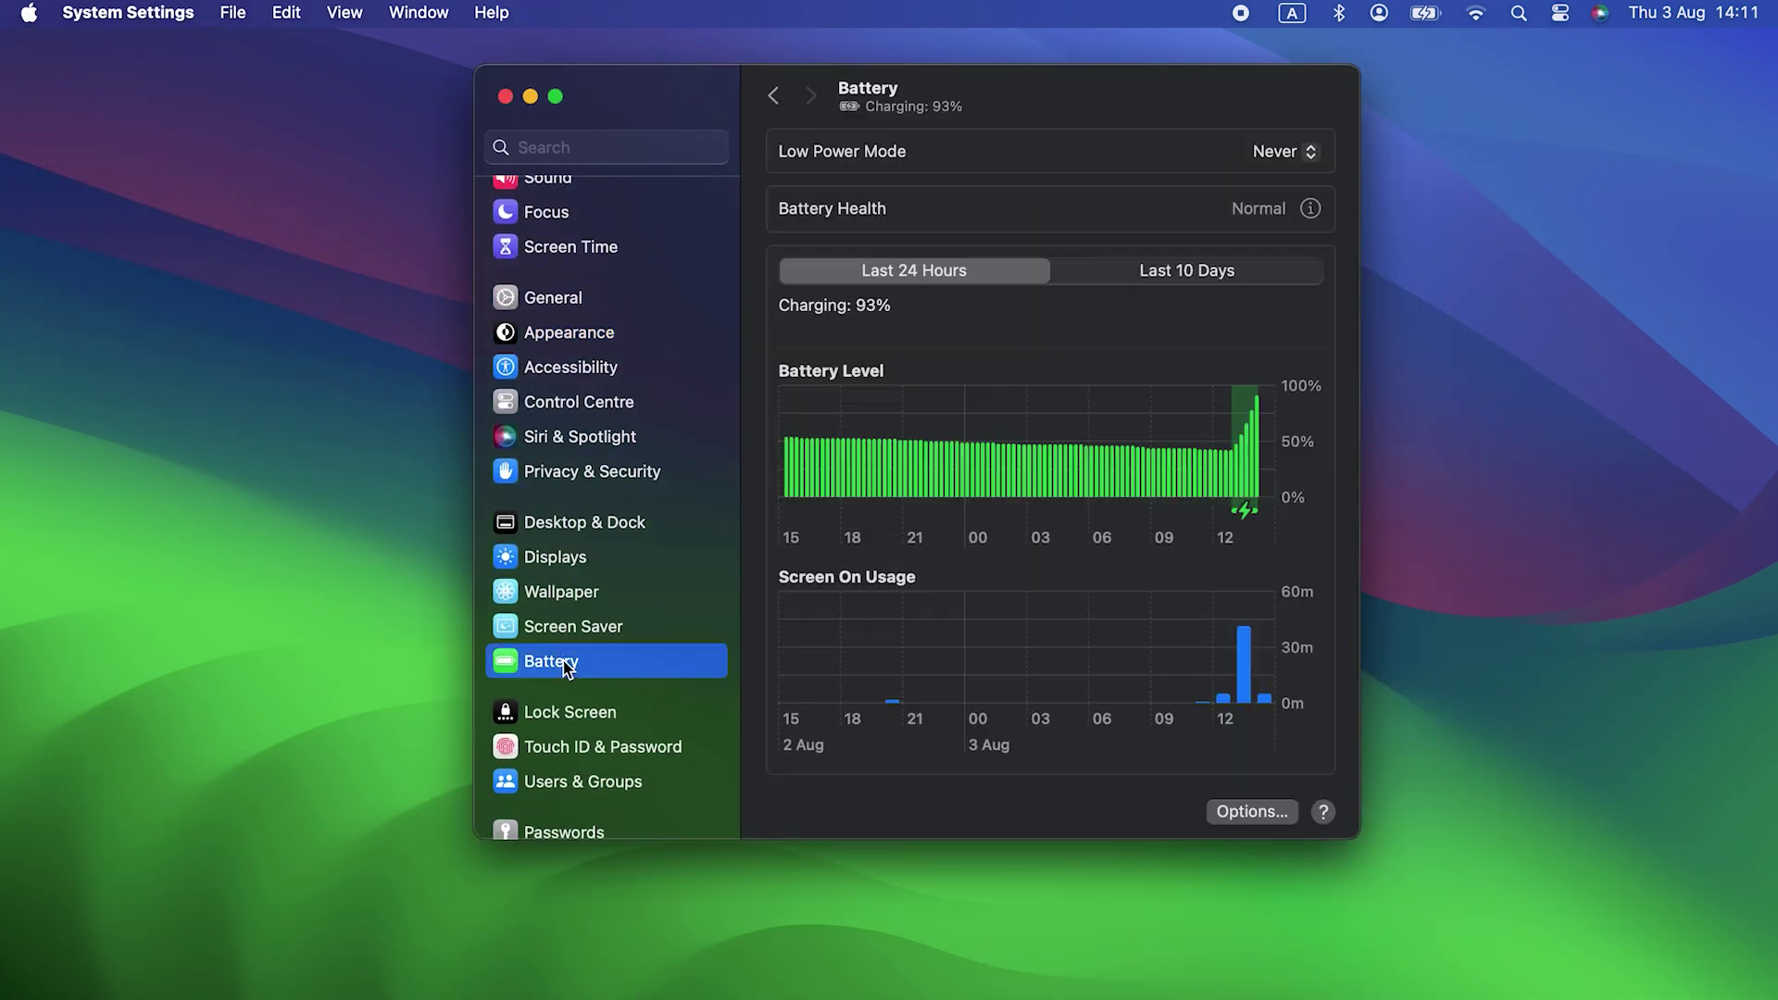
click(1271, 155)
click(1269, 205)
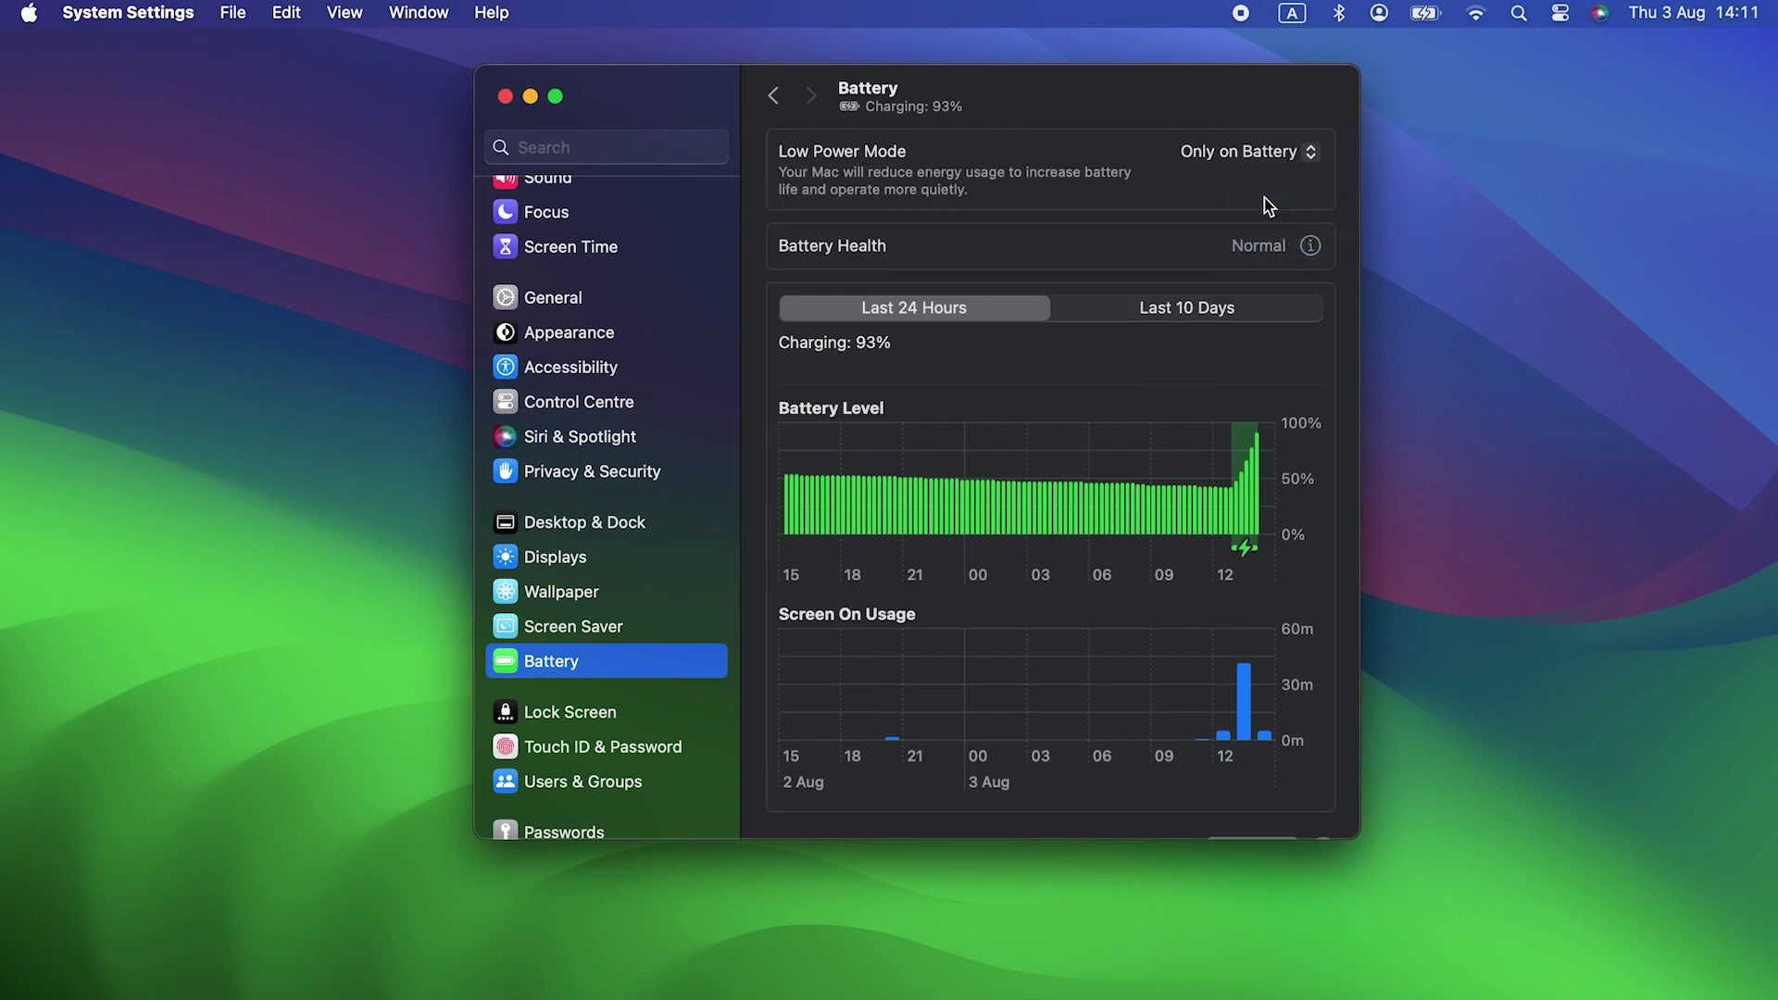
click(505, 97)
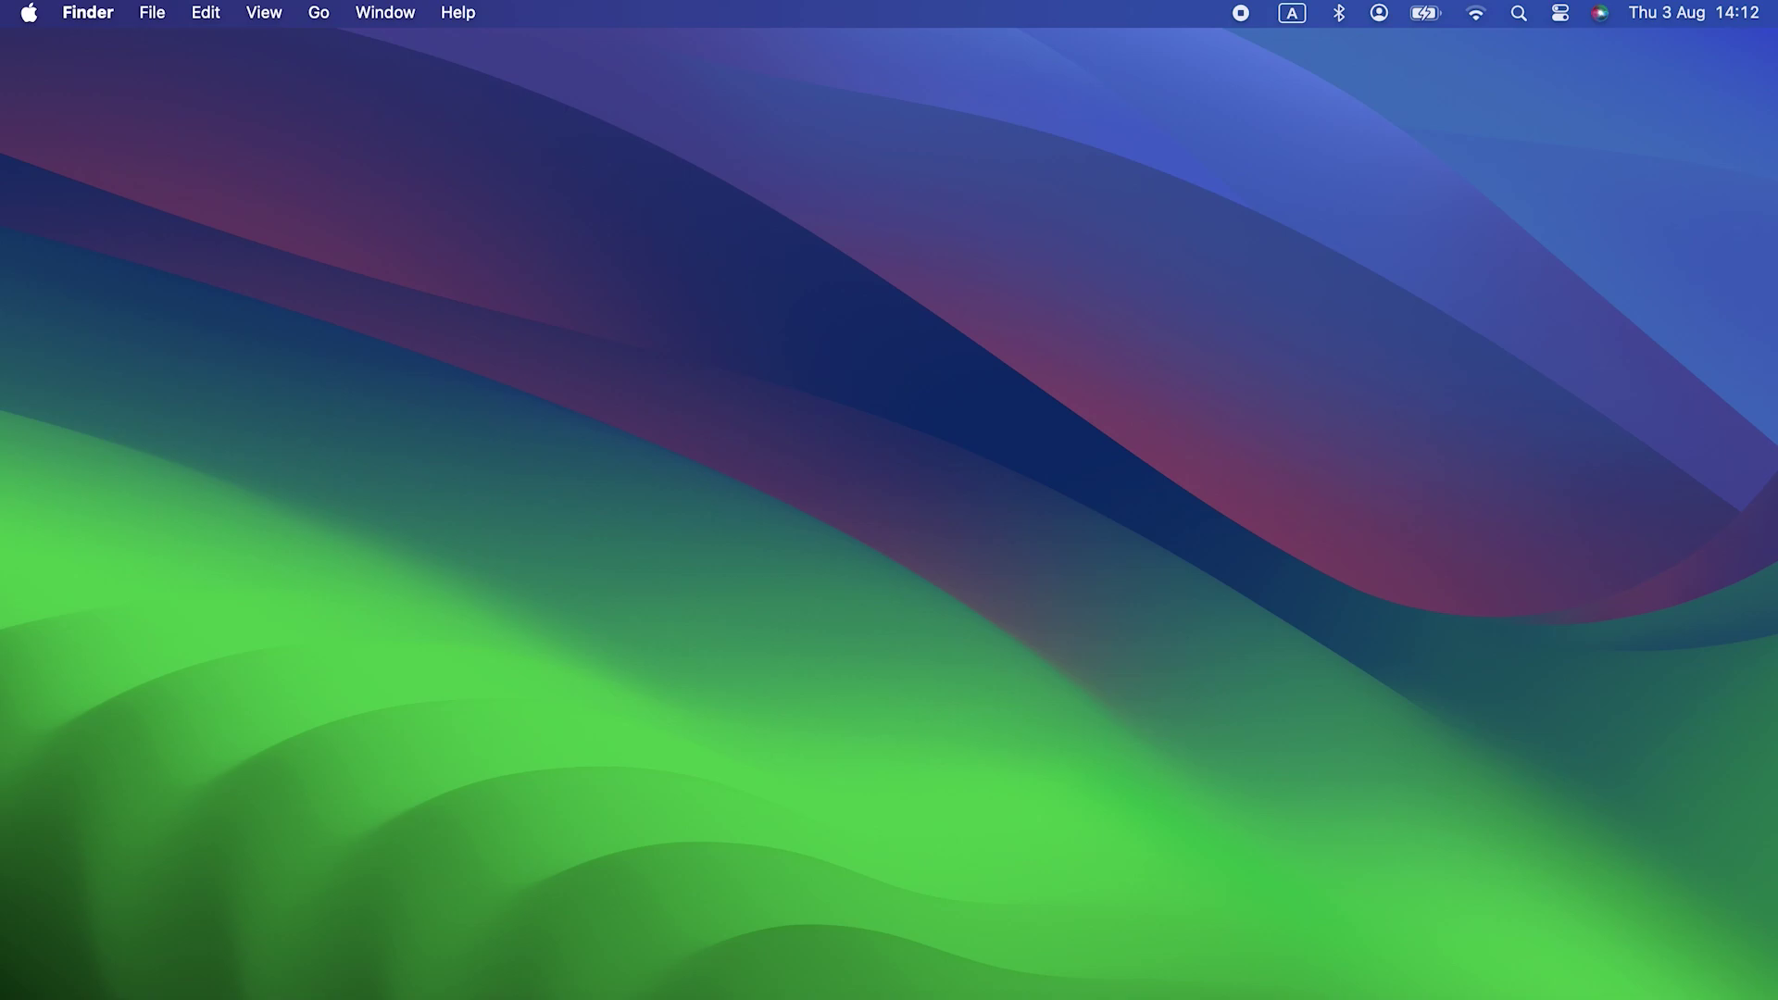
Step: Remove all 9 launch agents with CleanMyMac X's Optimization tool
key(F4)
click(243, 125)
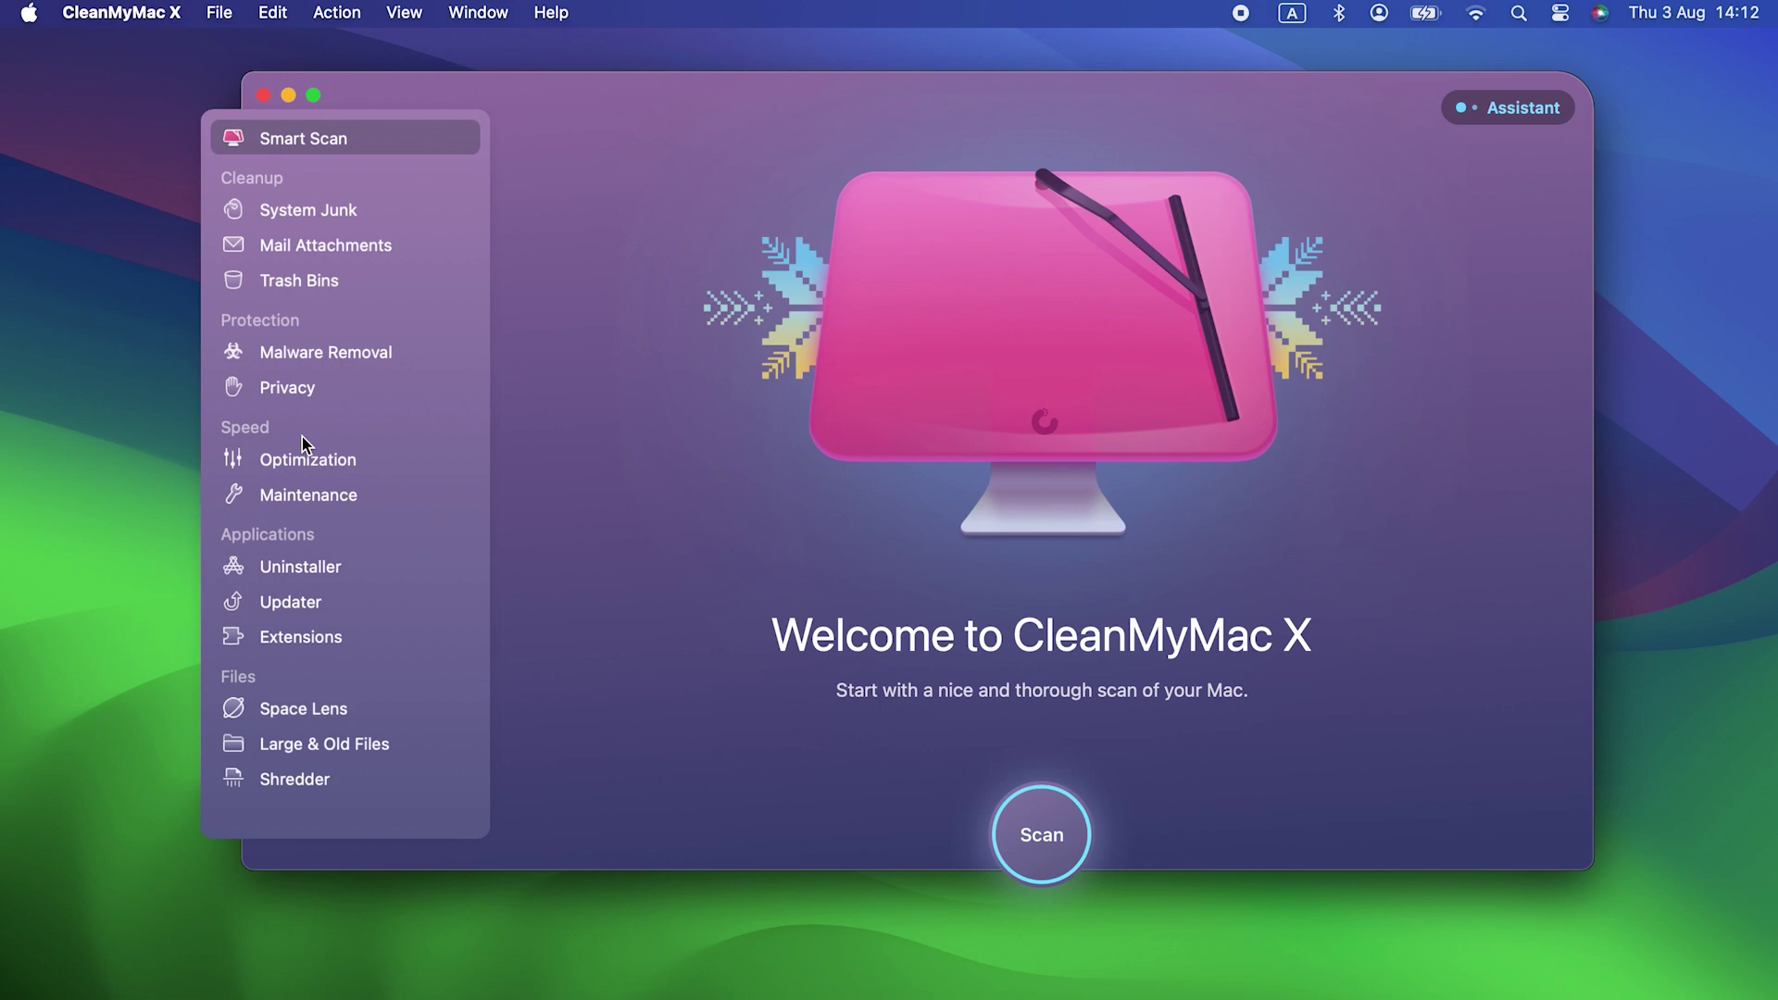
click(303, 446)
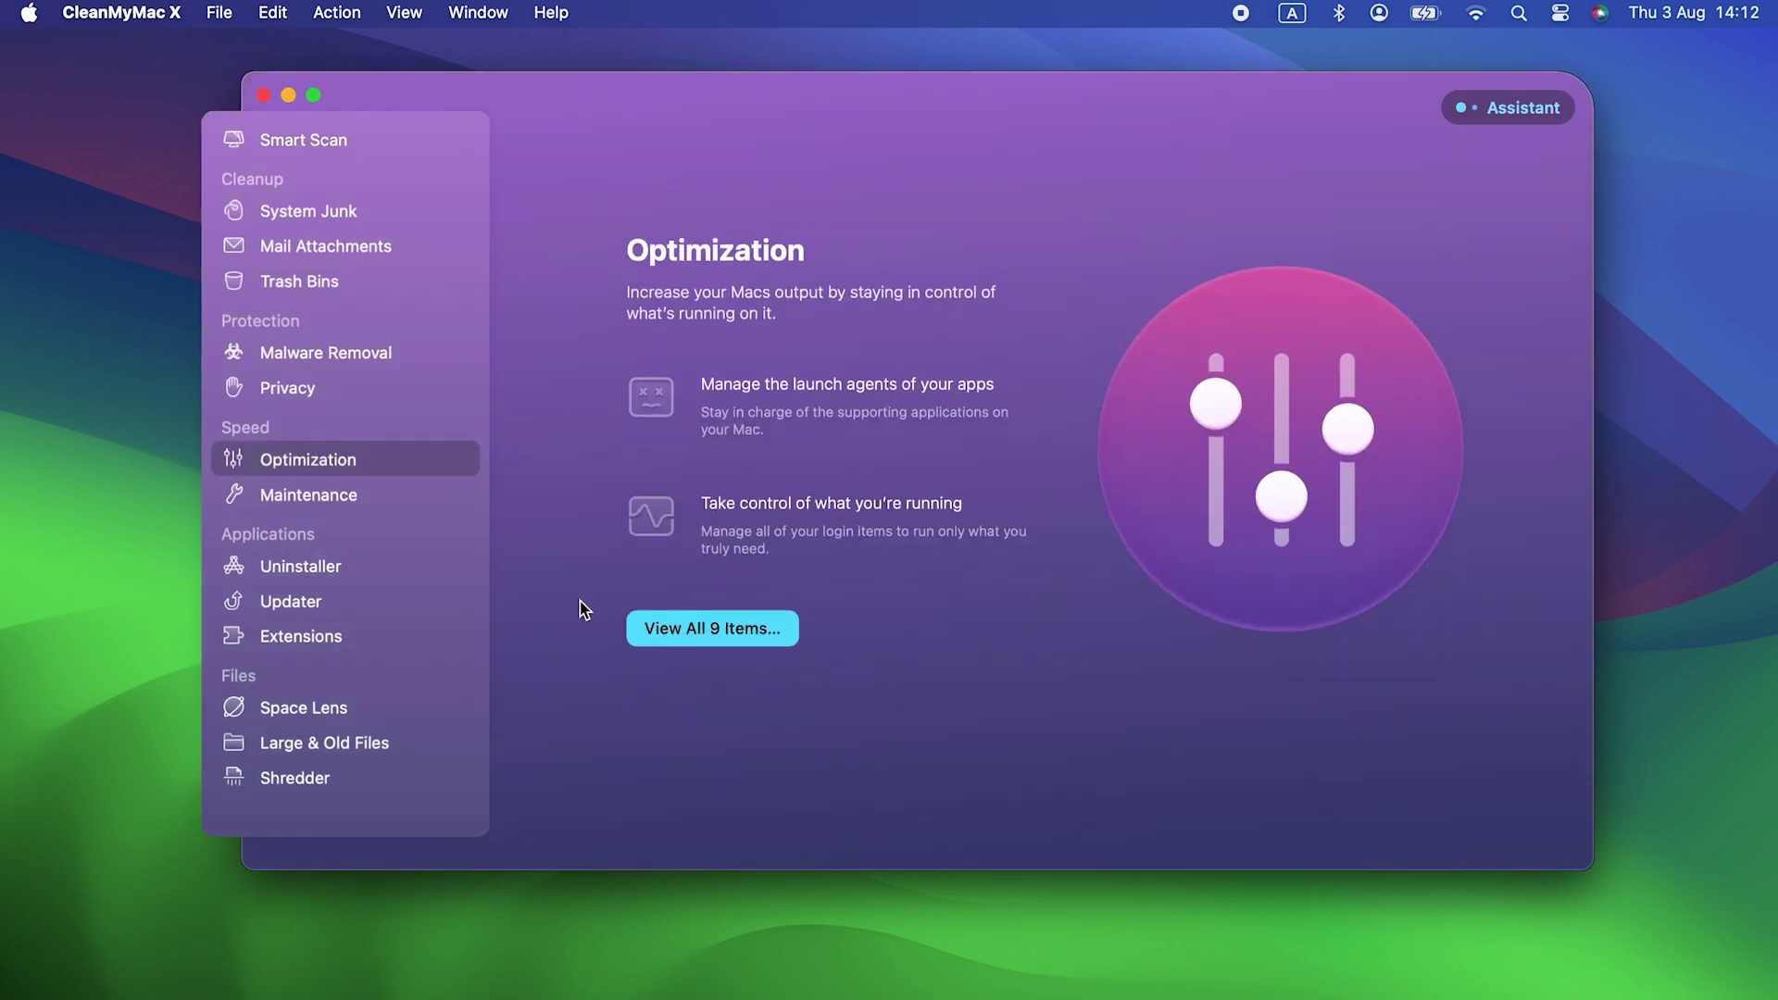
click(713, 641)
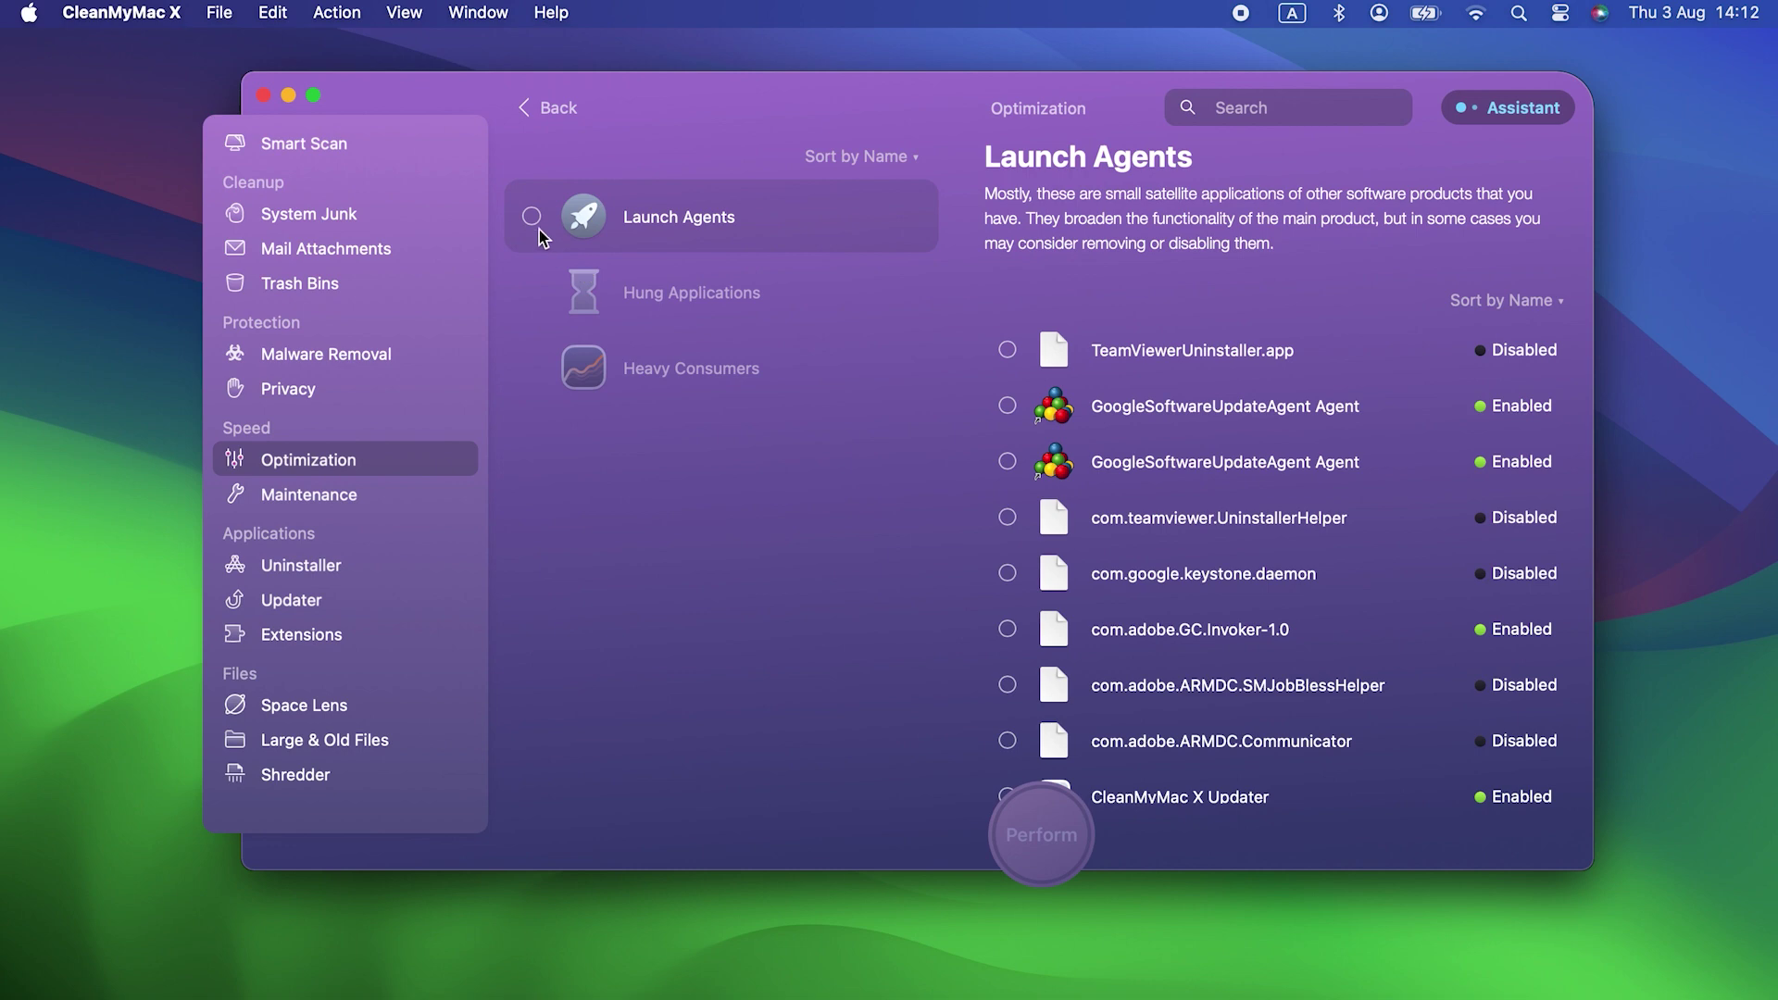
click(533, 218)
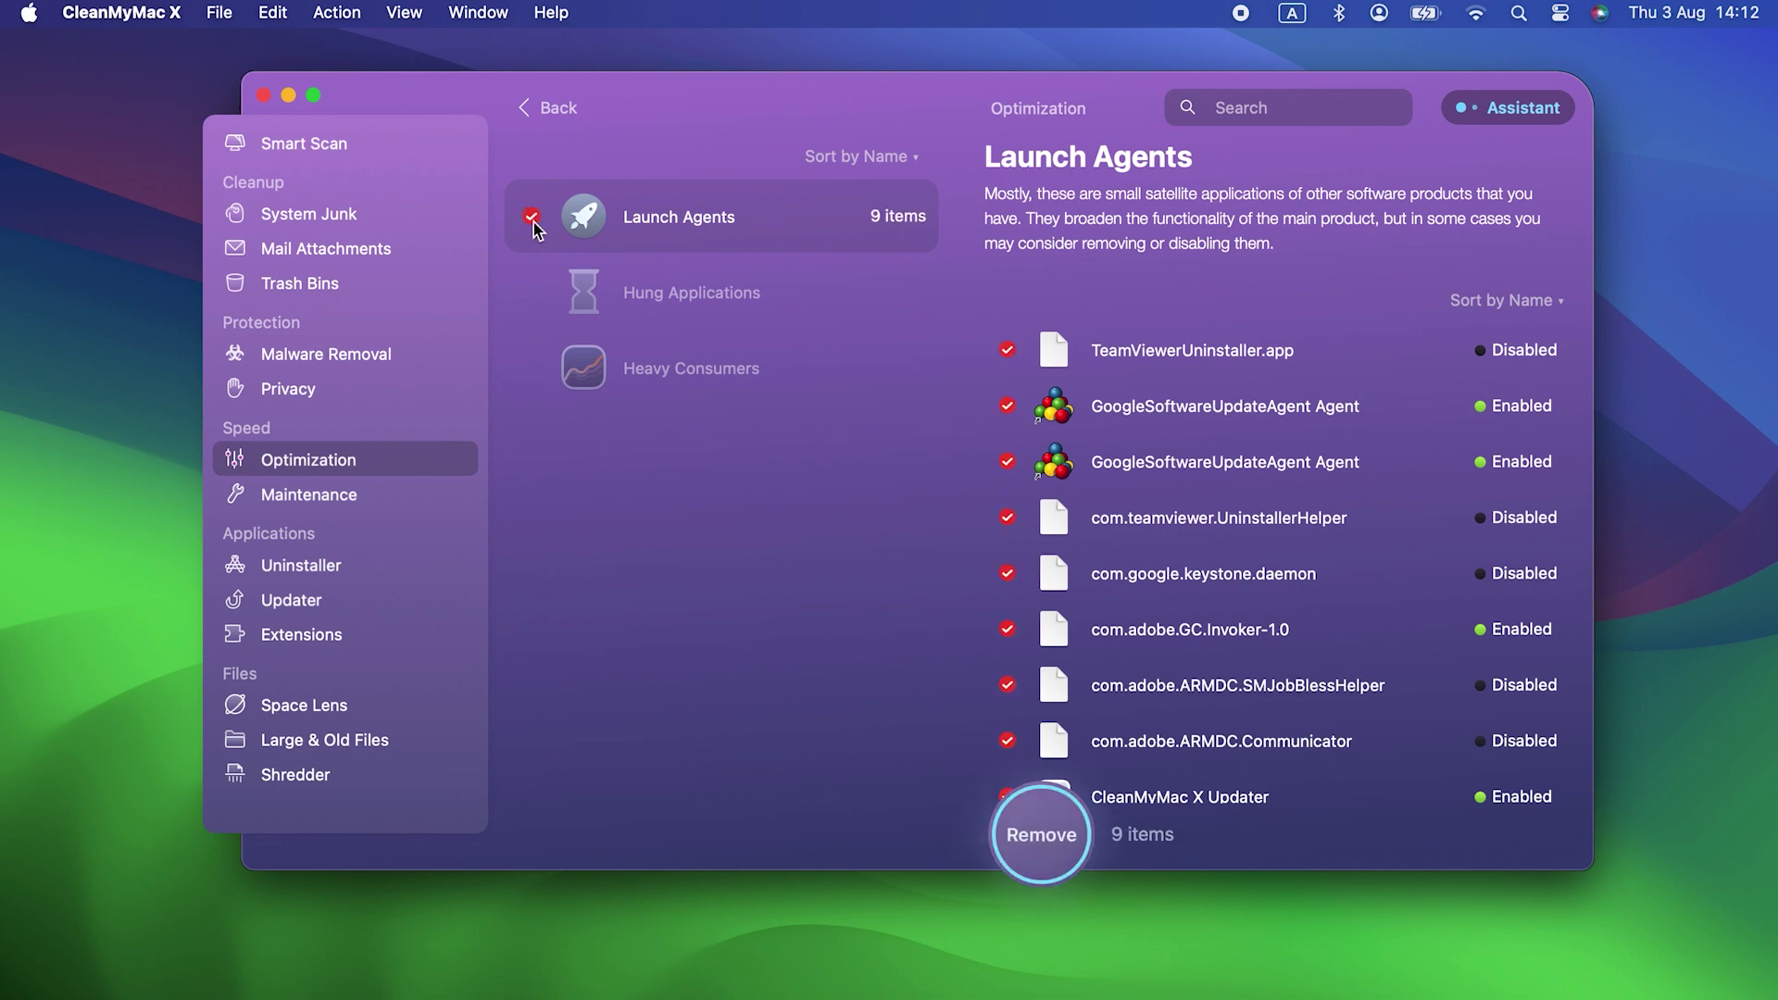
click(1023, 852)
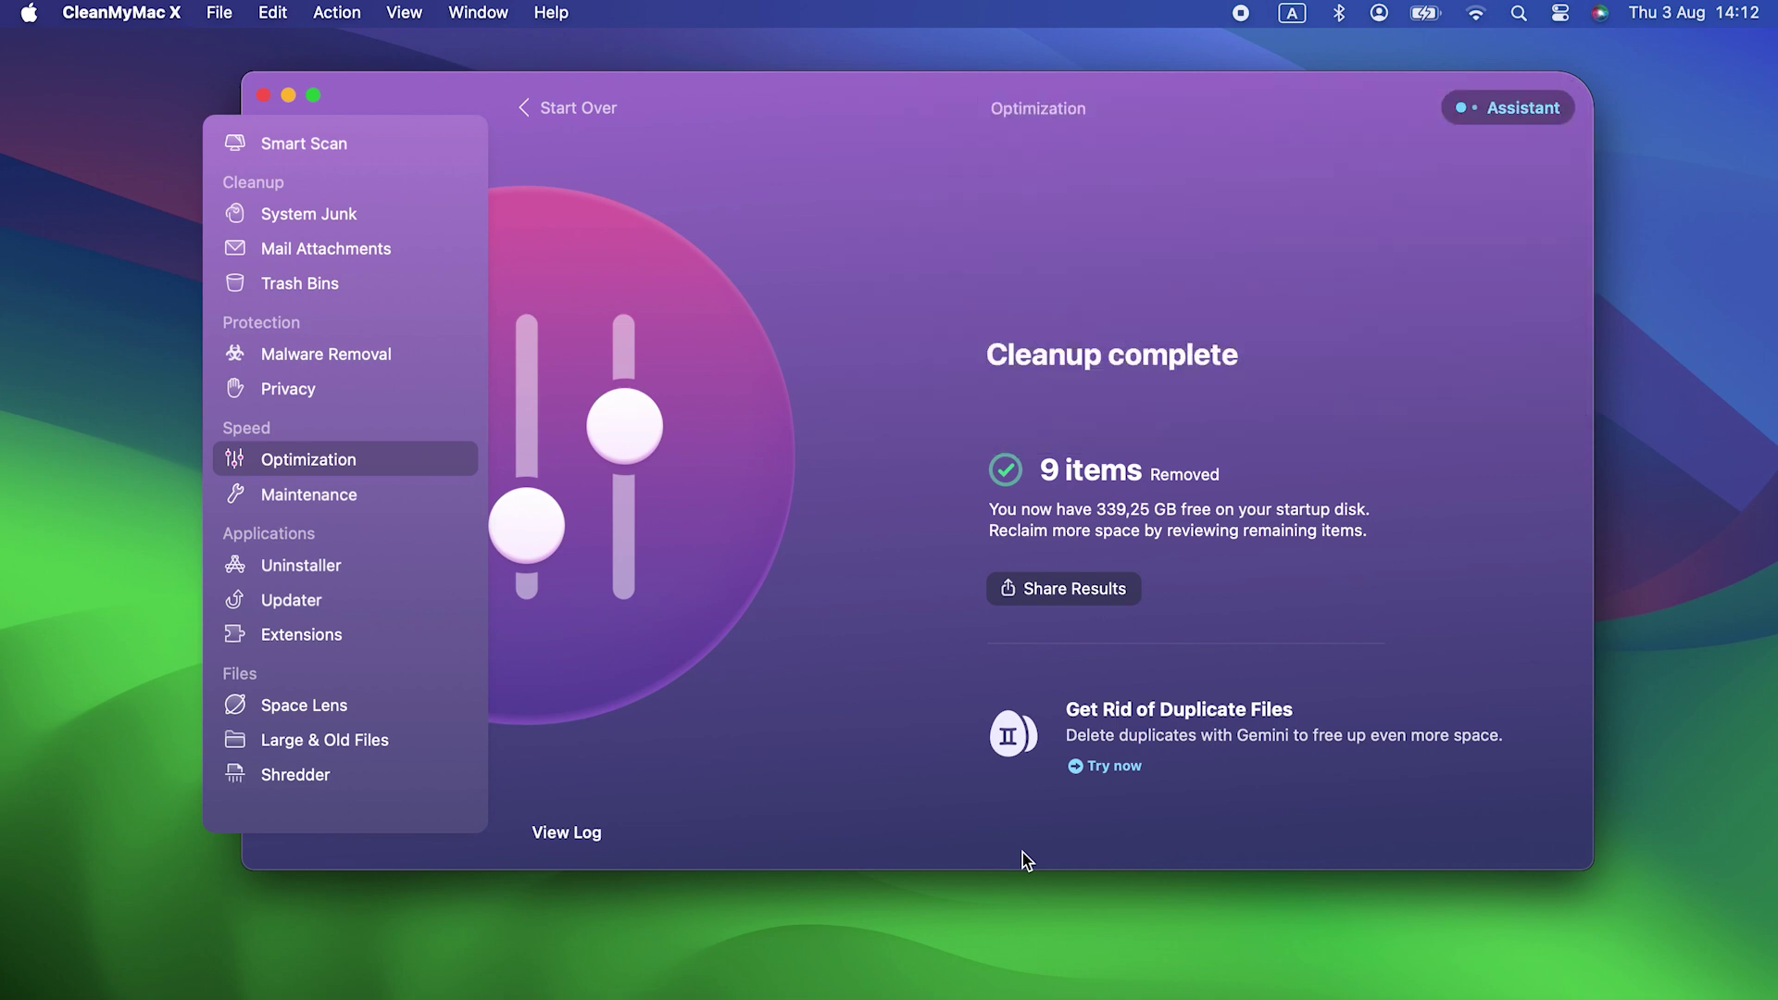
Step: Close the CleanMyMac X window so only the empty desktop remains
click(264, 96)
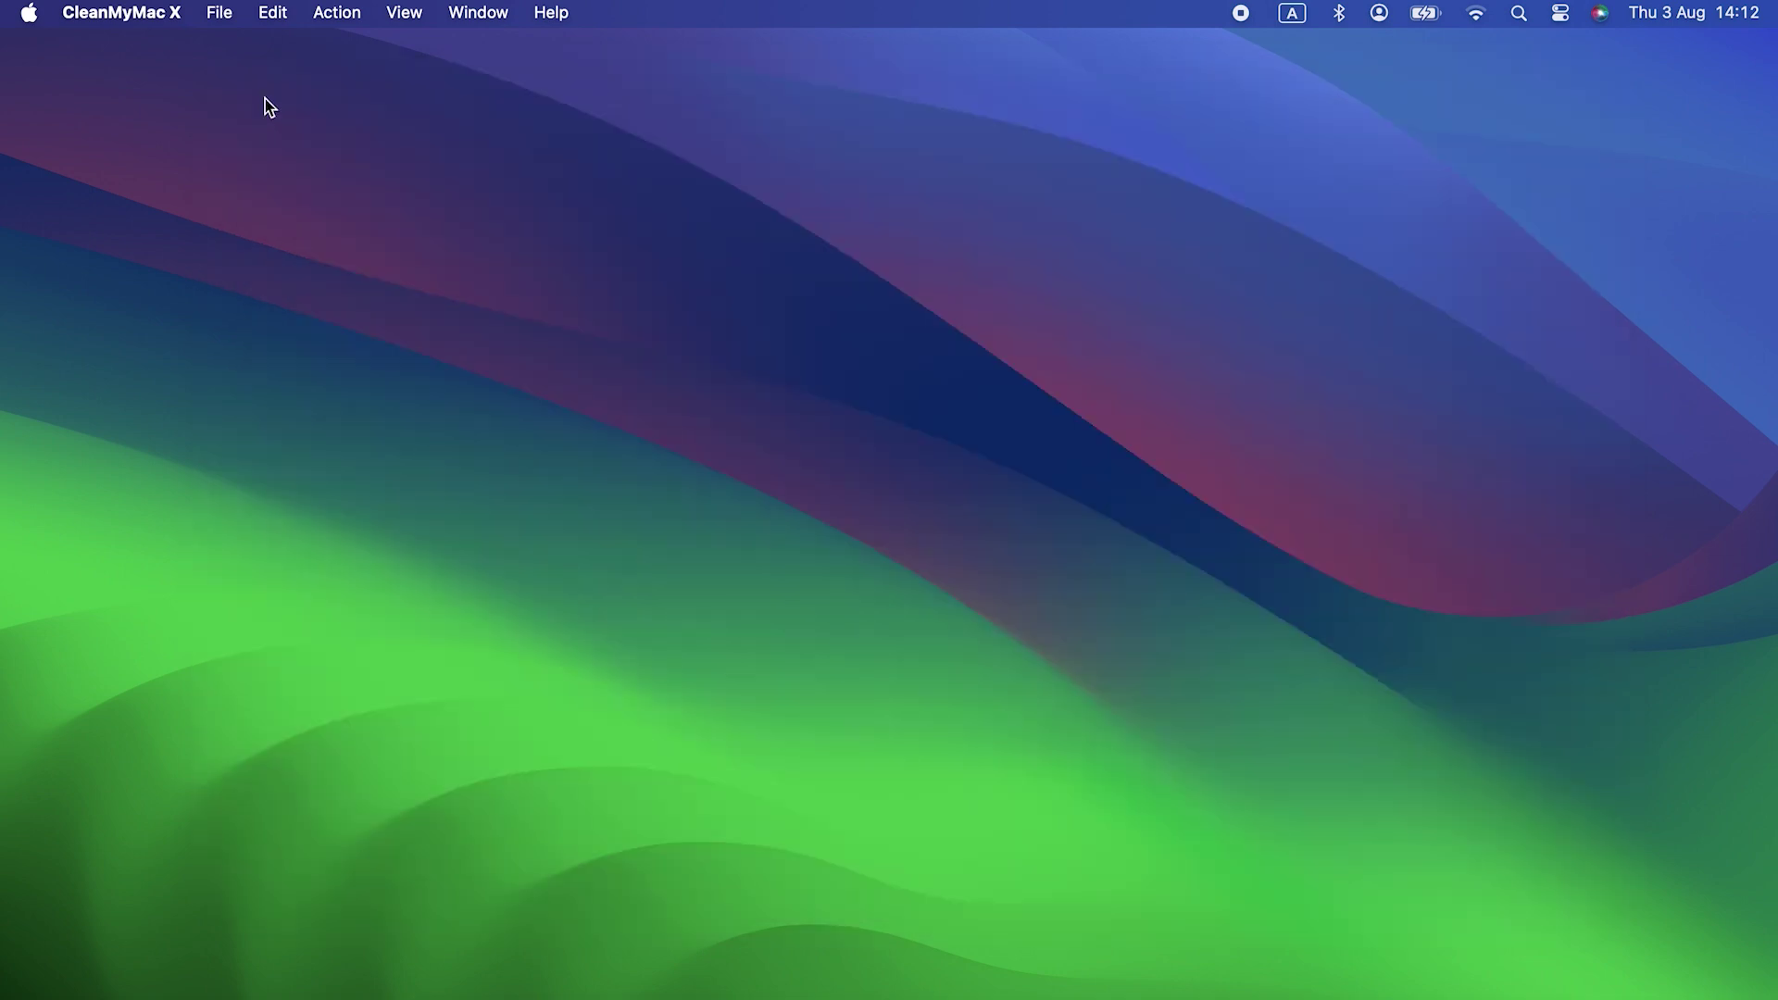